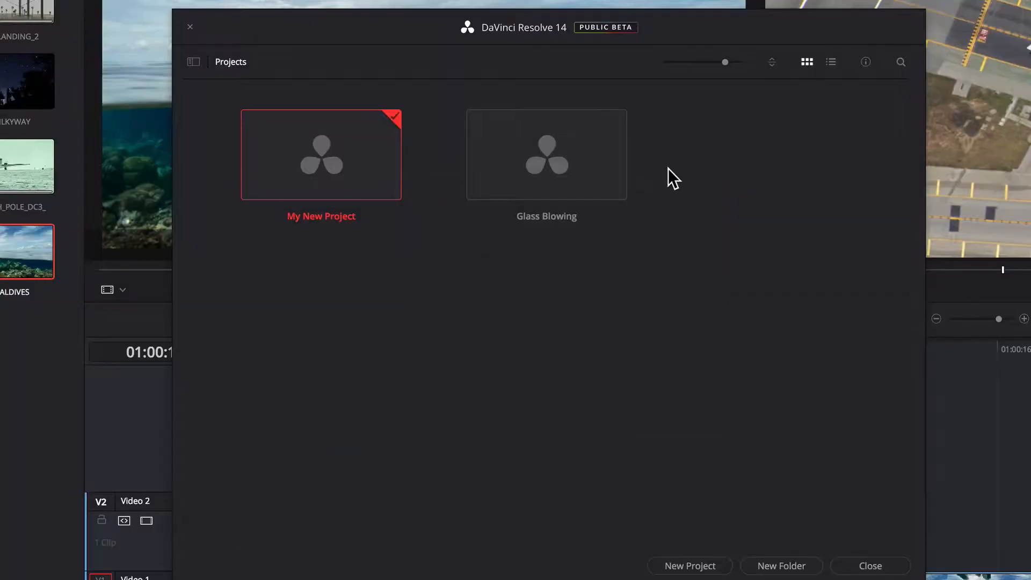
Import the project file Age of Airplanes.drp from the Lesson 04 folder inside Documents/R14_Lessons.
right_click(587, 218)
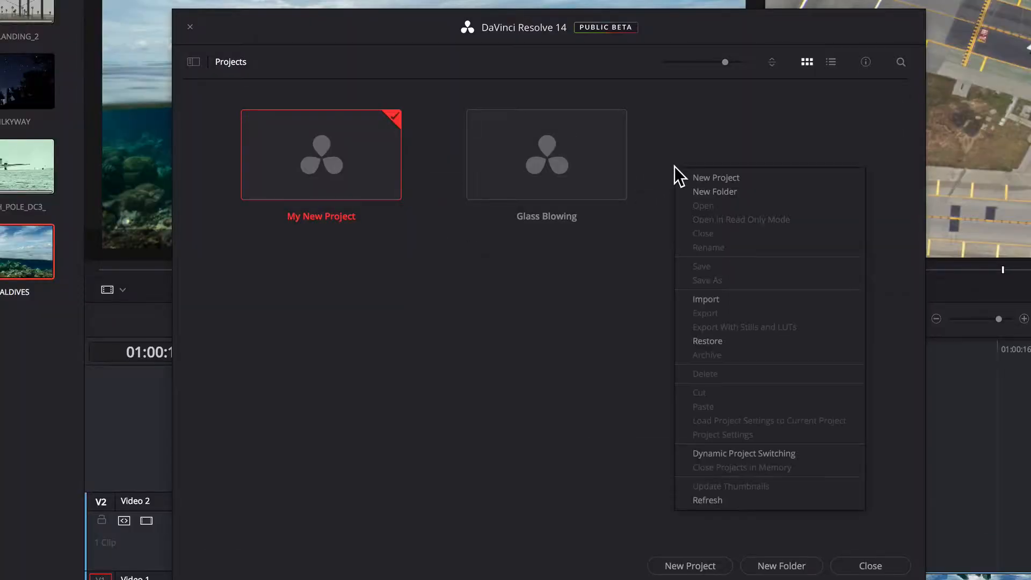
left_click(706, 299)
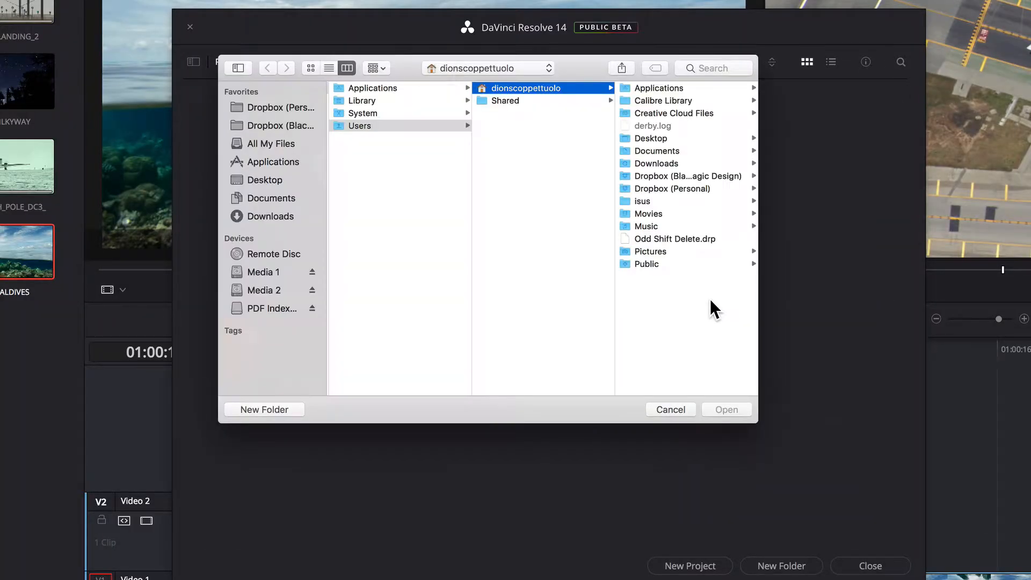
left_click(286, 213)
left_click(285, 198)
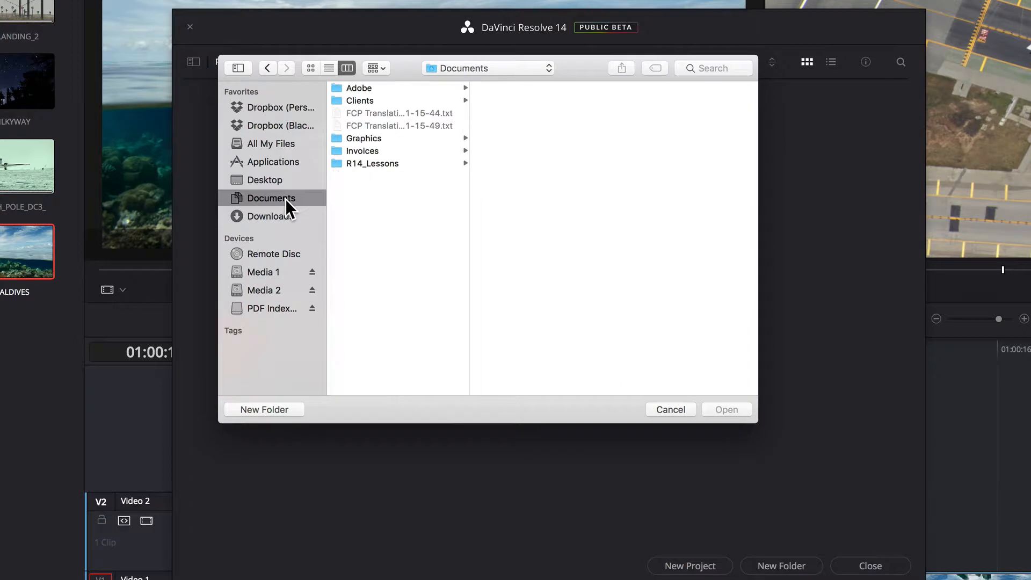
left_click(401, 161)
left_click(547, 125)
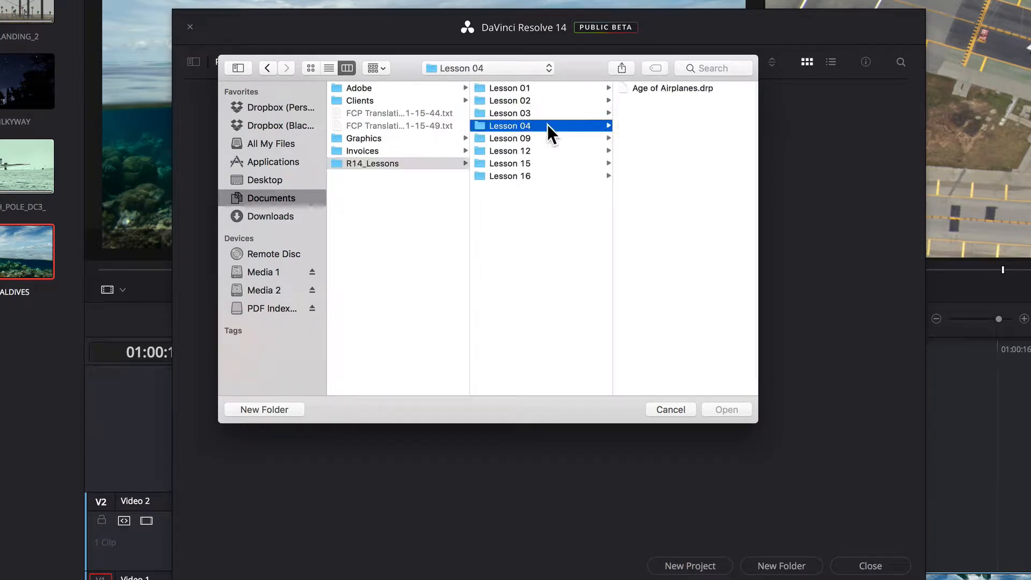
left_click(666, 90)
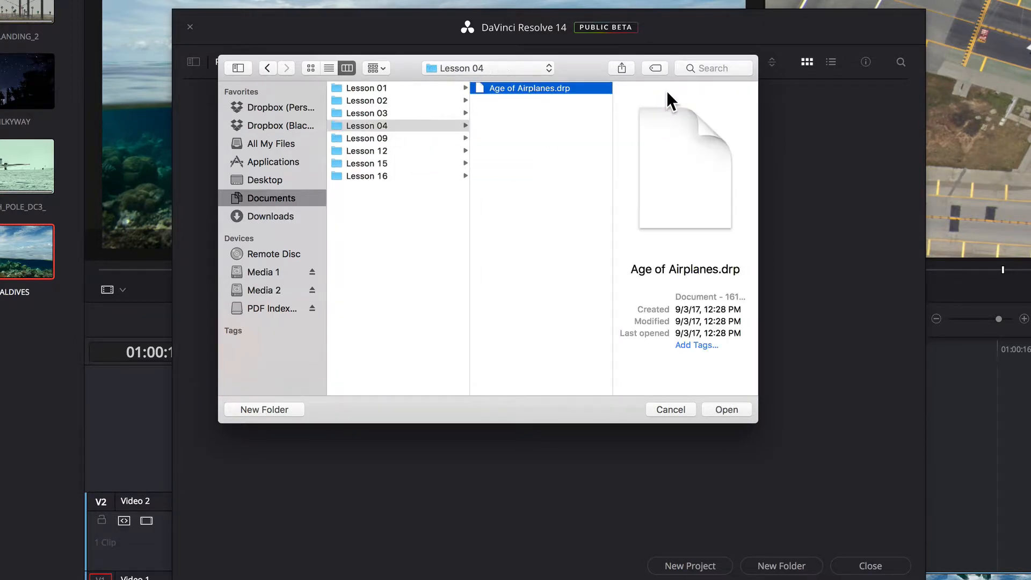
left_click(730, 409)
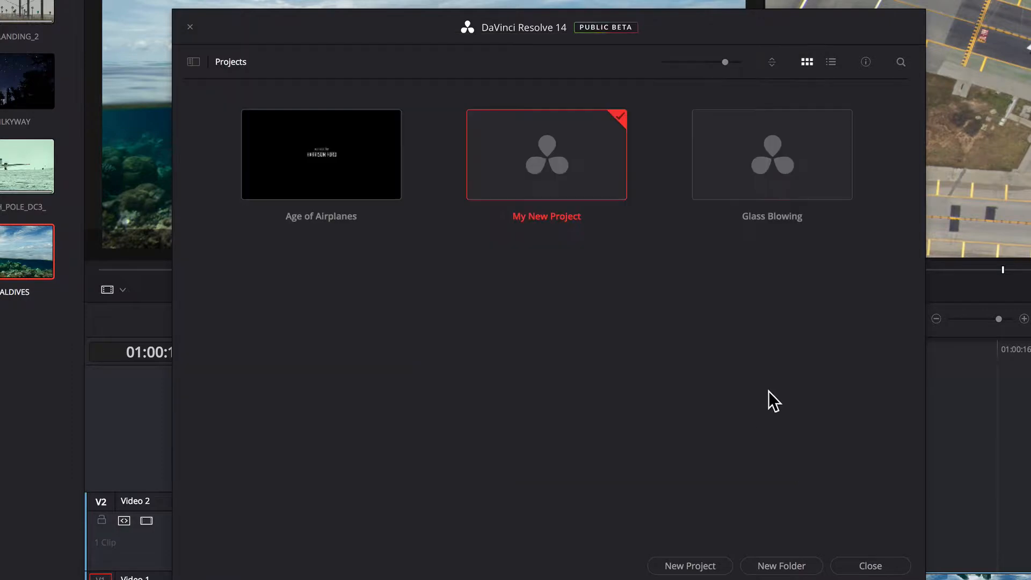
Open the Age of Airplanes project, saving My New Project before it closes.
double_click(317, 167)
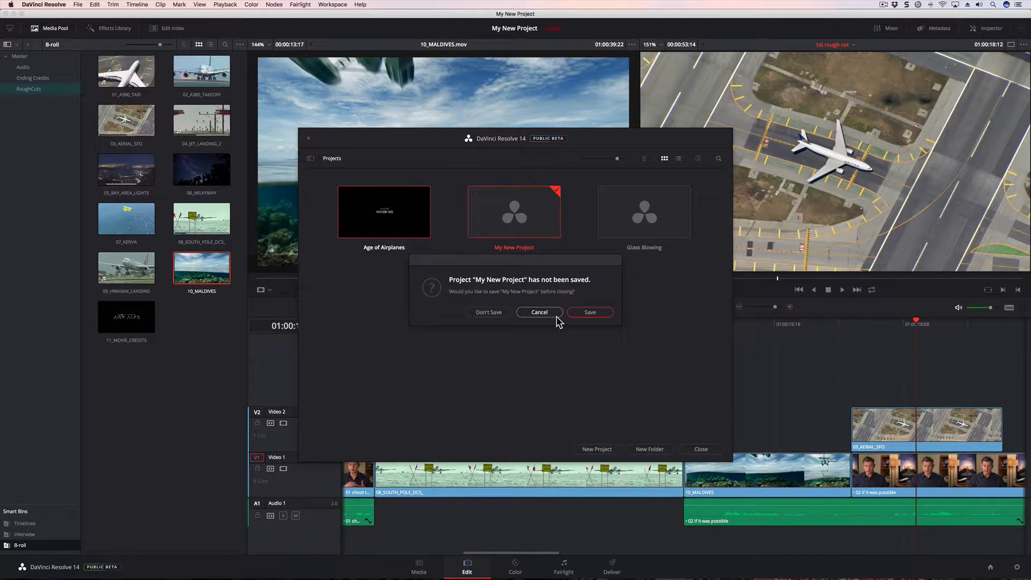
left_click(592, 313)
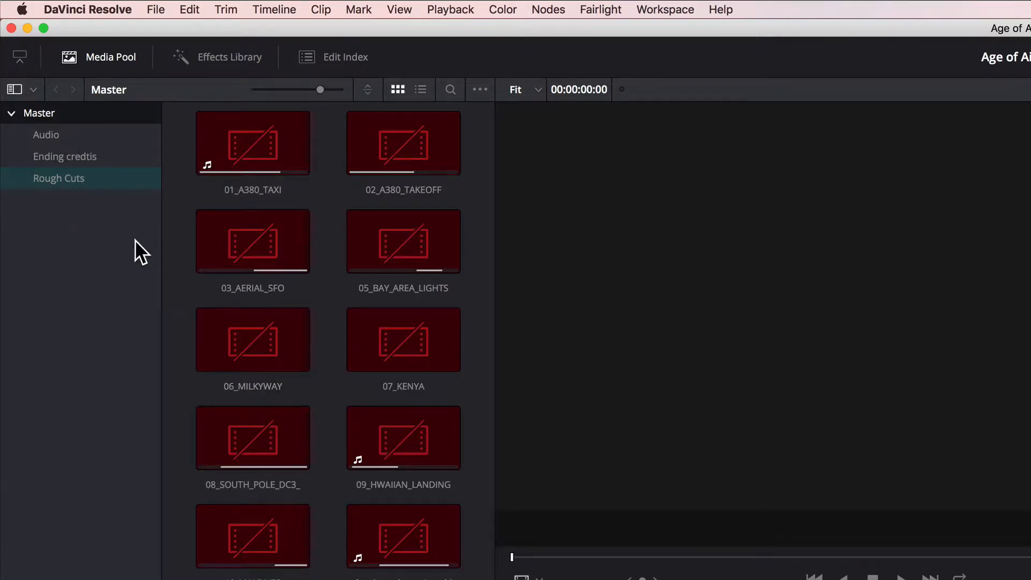
Relink the offline clips of the Master bin, using the R14_Lessons folder in the user's Documents on Macintosh HD as source.
right_click(44, 114)
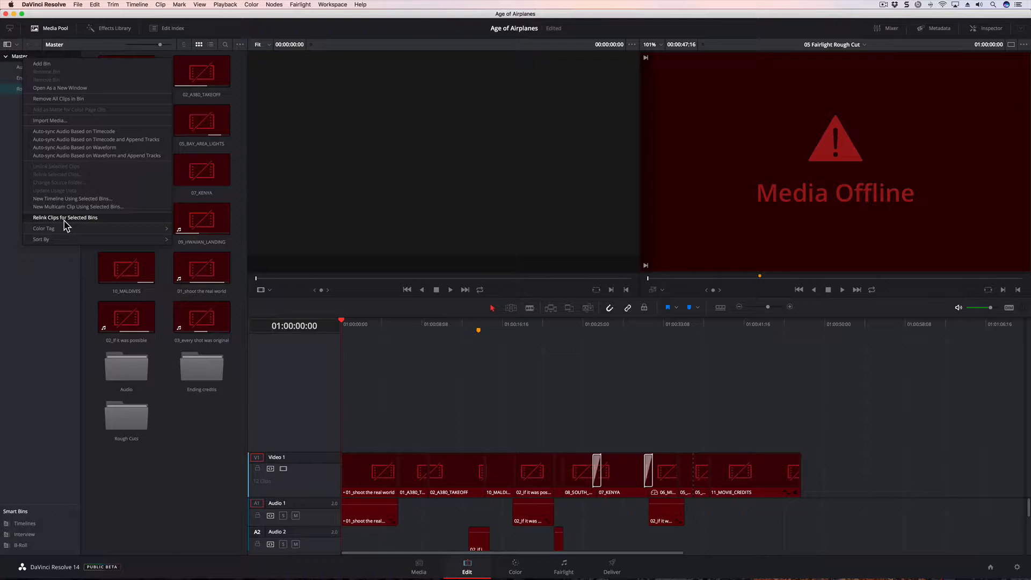
left_click(65, 219)
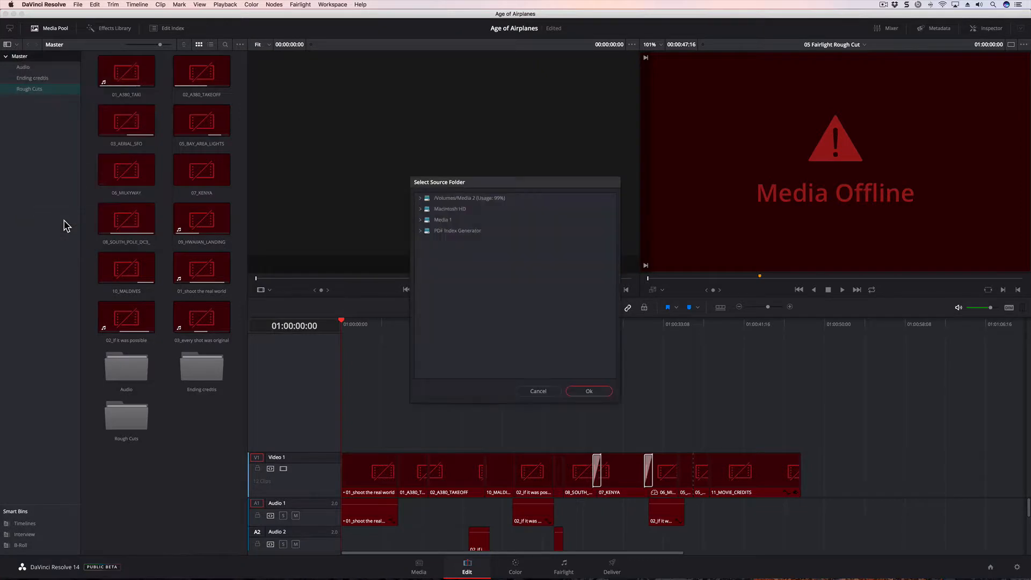
left_click(425, 210)
left_click(420, 209)
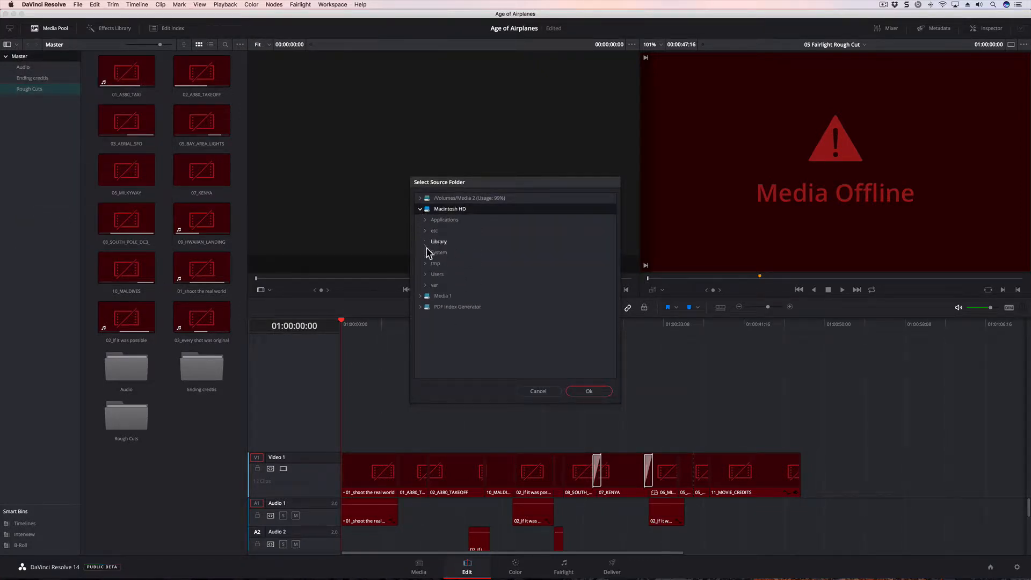
left_click(425, 274)
left_click(431, 286)
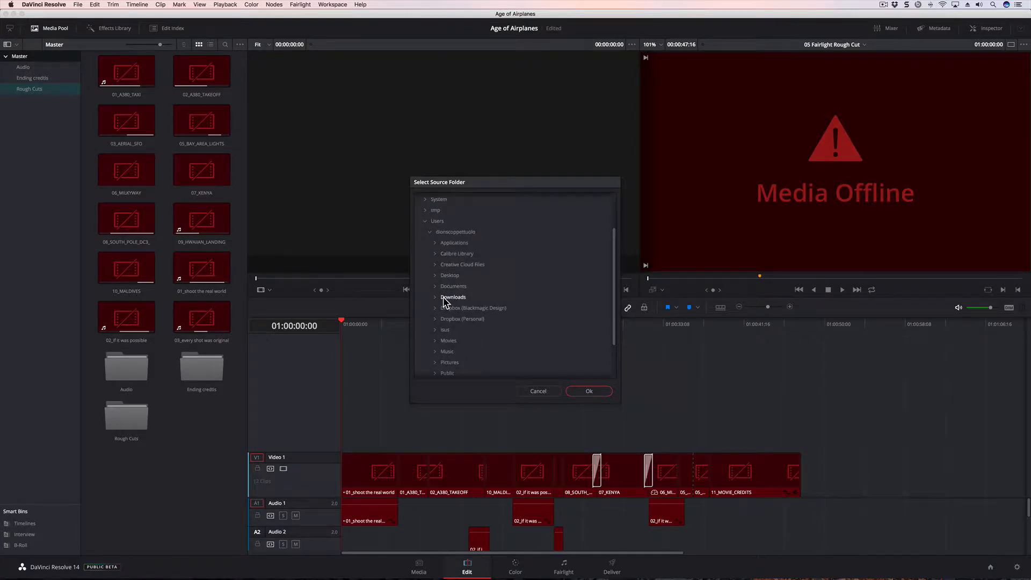
left_click(434, 287)
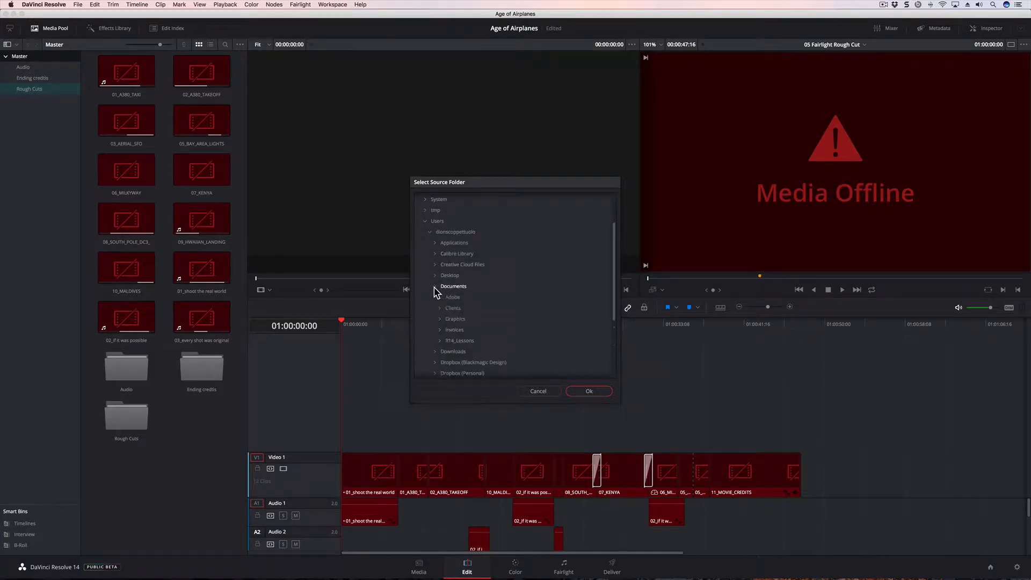
left_click(441, 341)
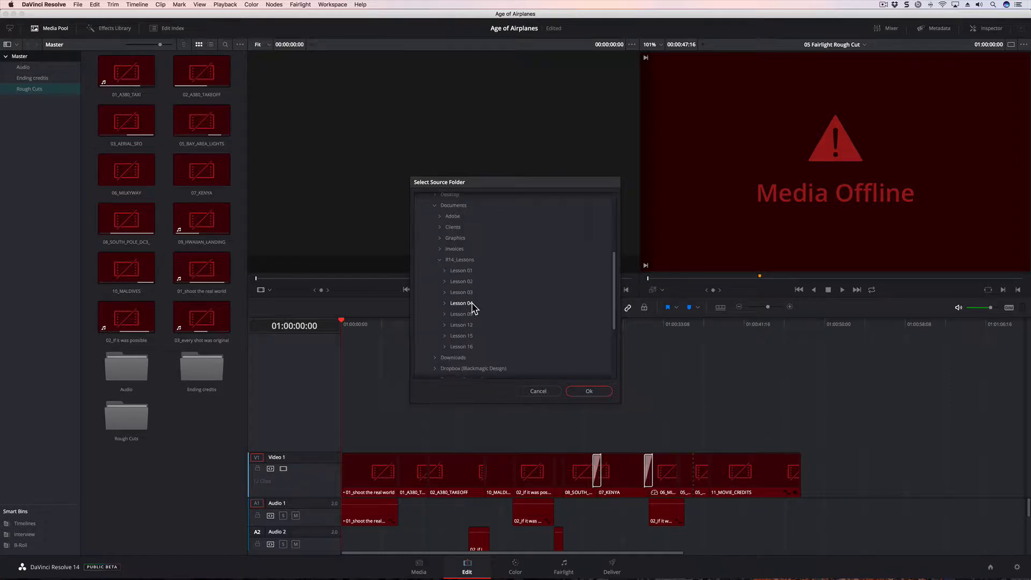
left_click(464, 261)
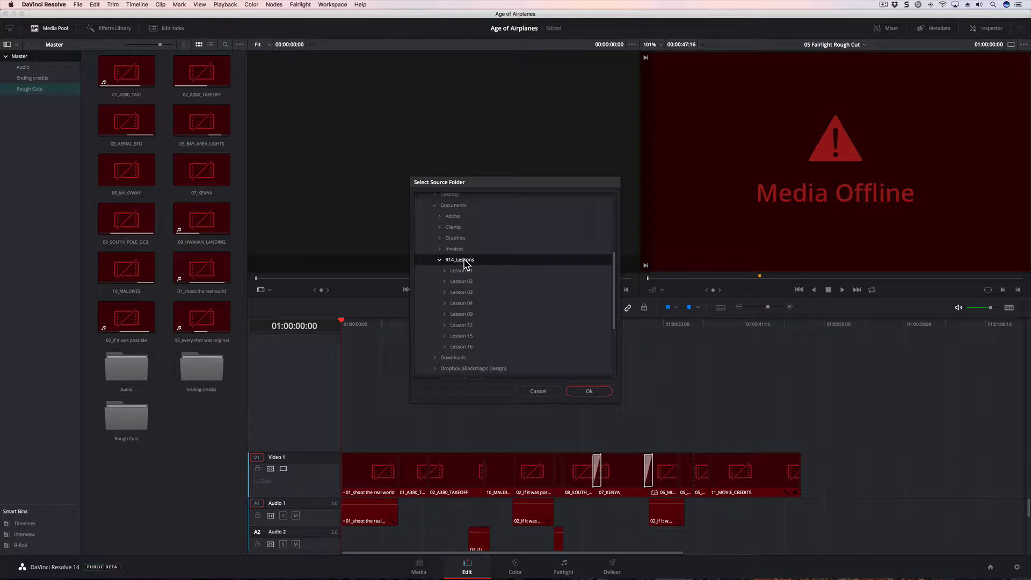
left_click(594, 394)
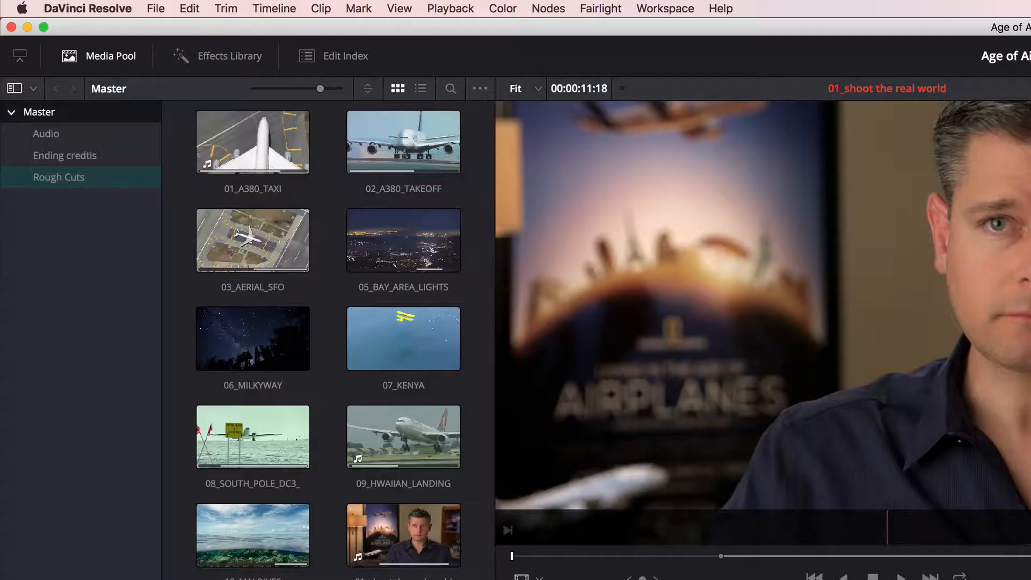
Open the 01-Cut Copy Paste timeline from the Rough Cuts bin and reset the UI layout.
left_click(63, 182)
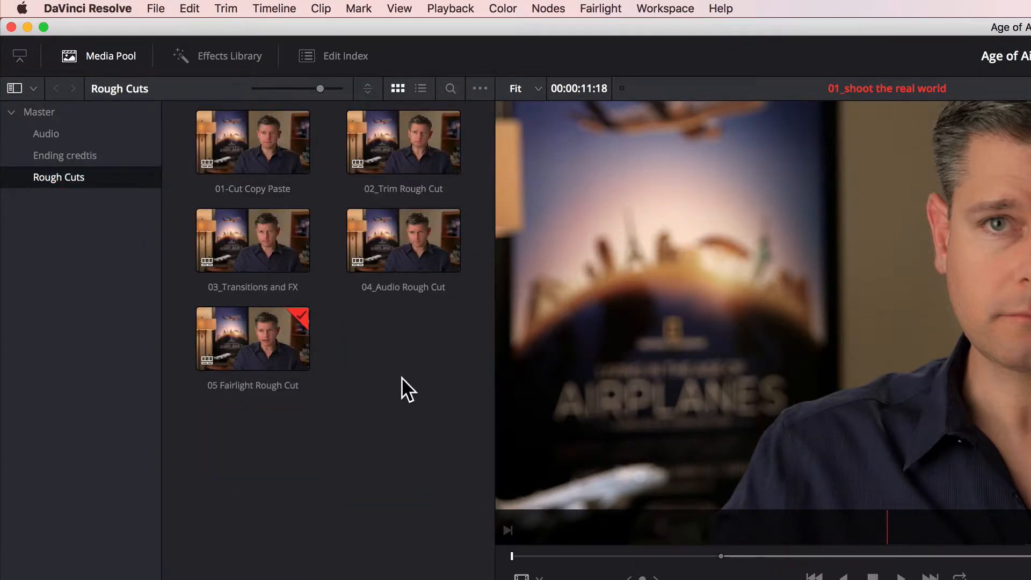
double_click(251, 146)
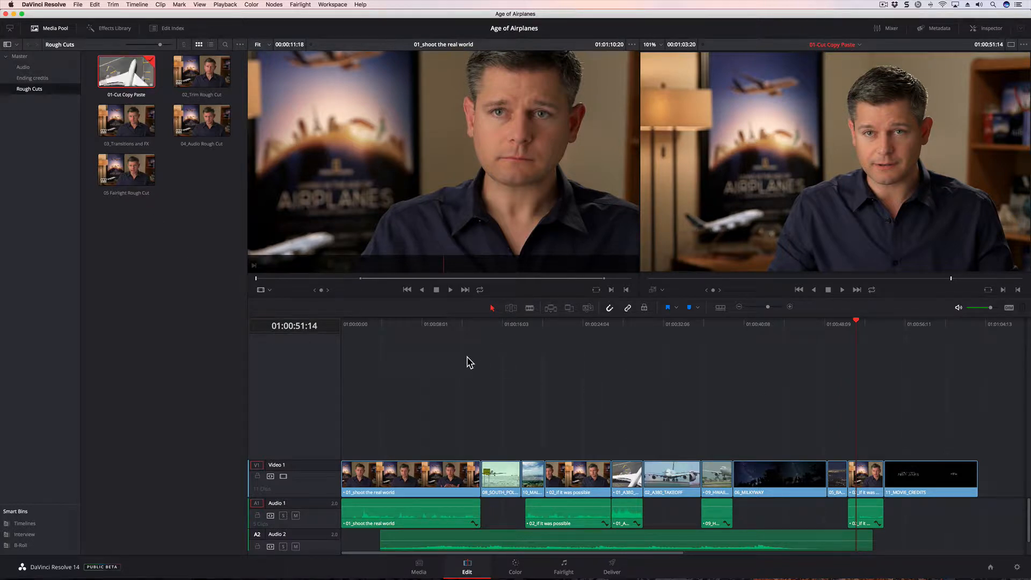
left_click(332, 5)
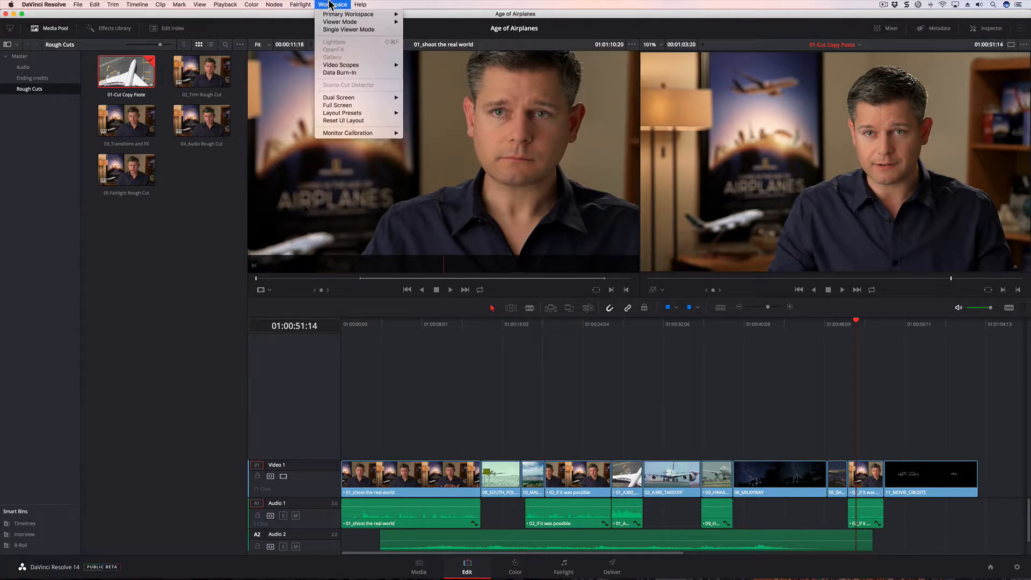
left_click(342, 121)
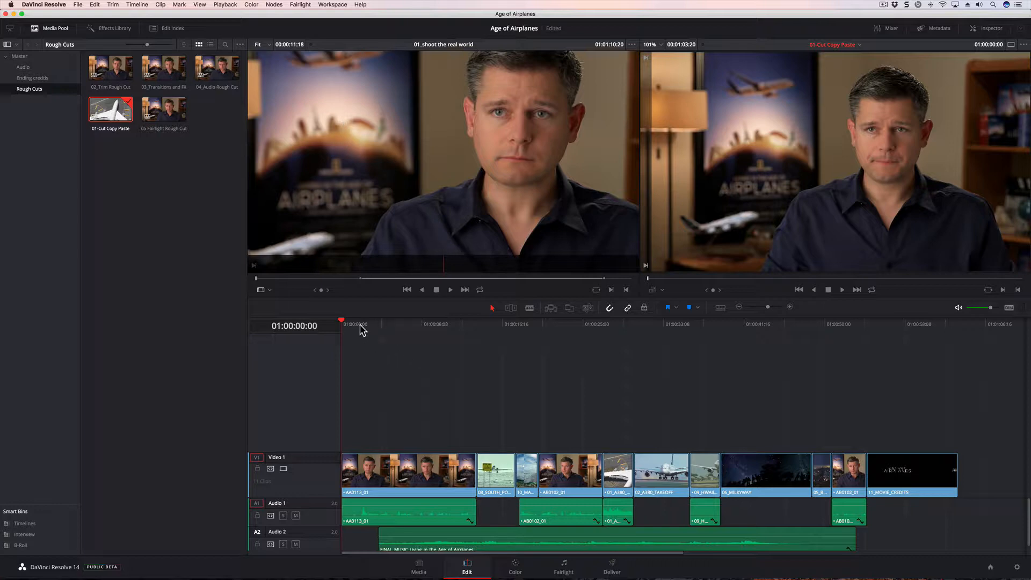
Play the opening interview clip from the start of the timeline, stopping partway through it.
key("space")
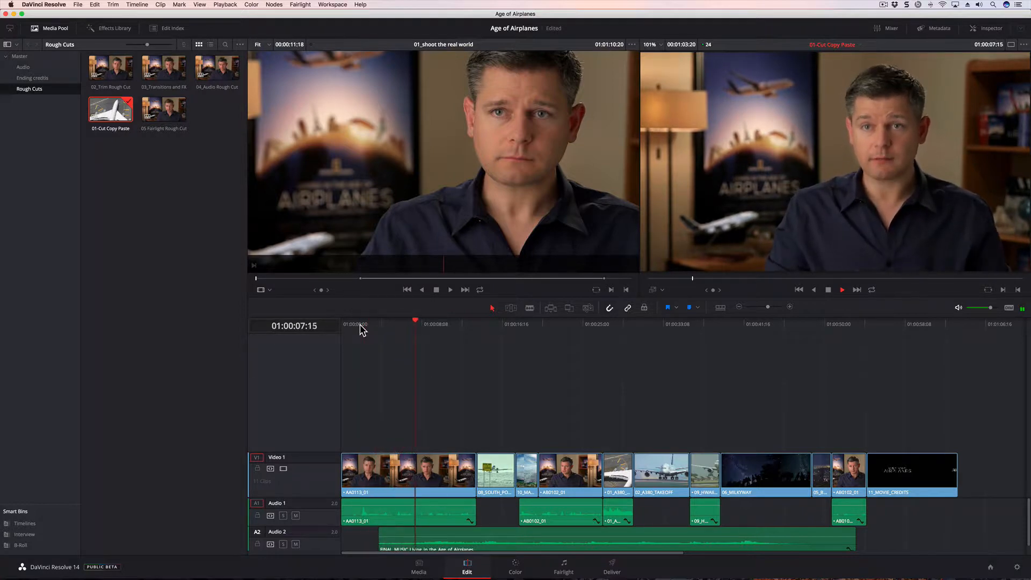
key("space")
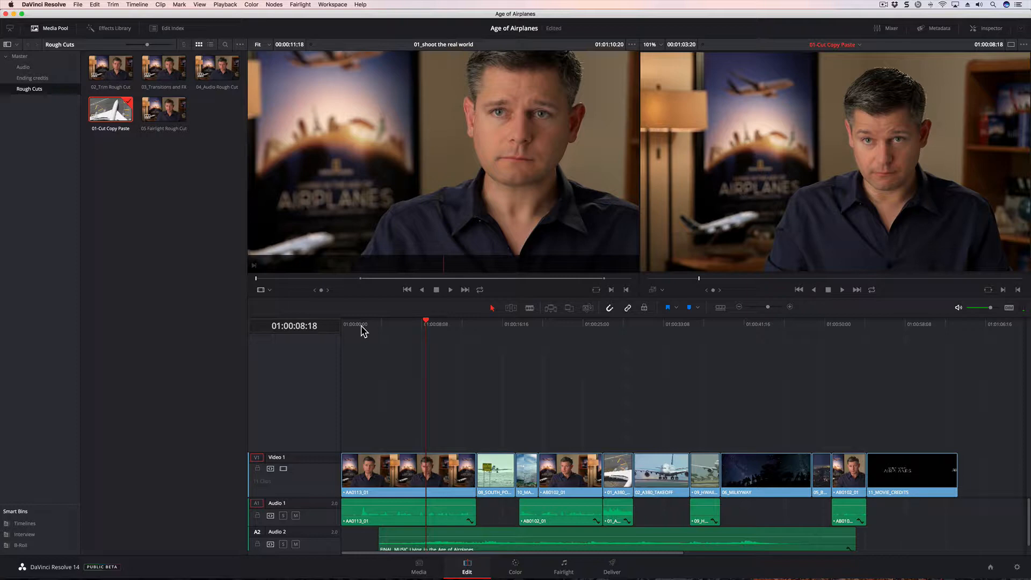
Assign the Navy clip color to all three clips in the Interview smart bin.
left_click(41, 536)
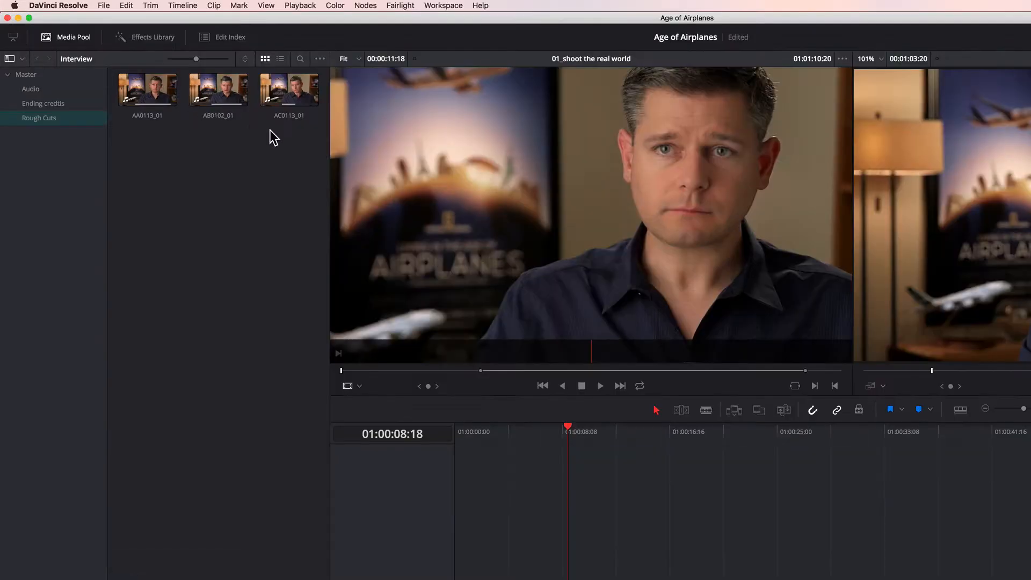
left_click_drag(293, 141, 105, 69)
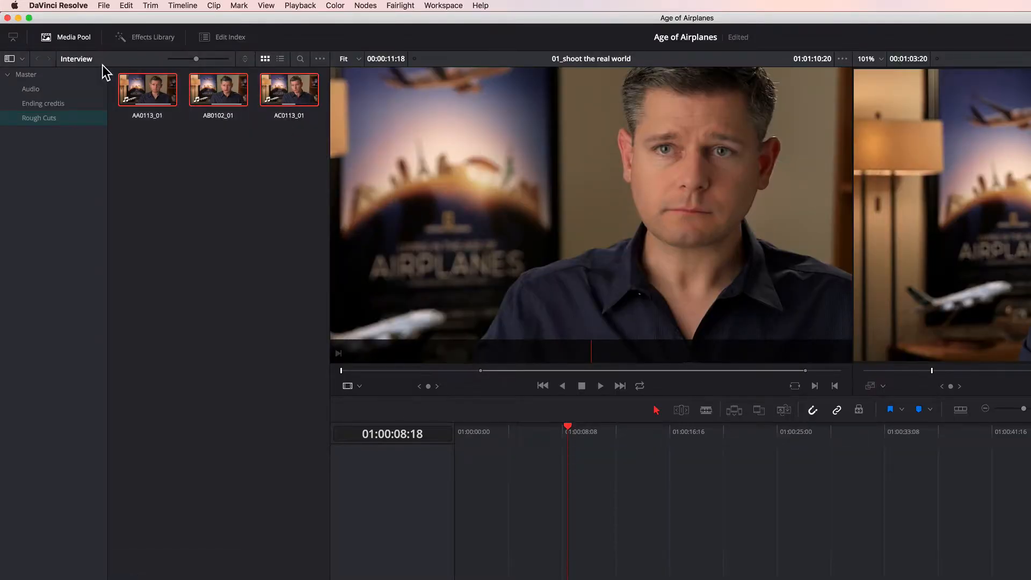
right_click(150, 92)
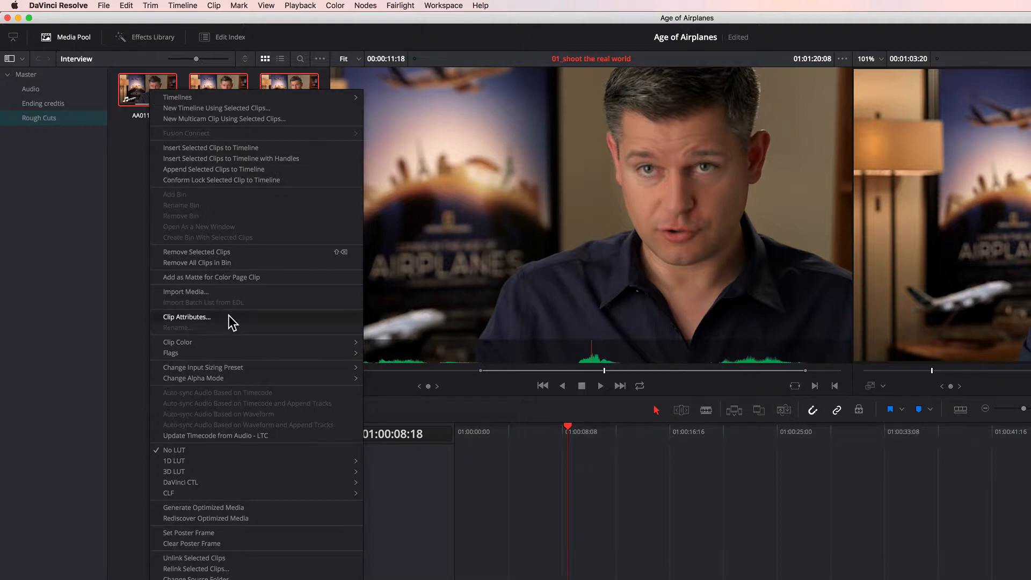
mouse_move(224, 350)
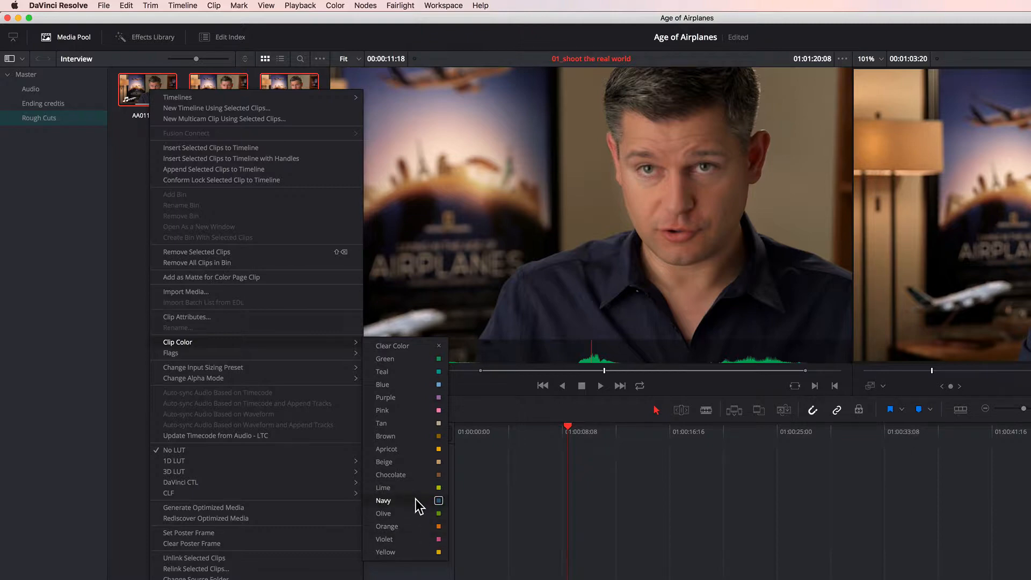
left_click(383, 501)
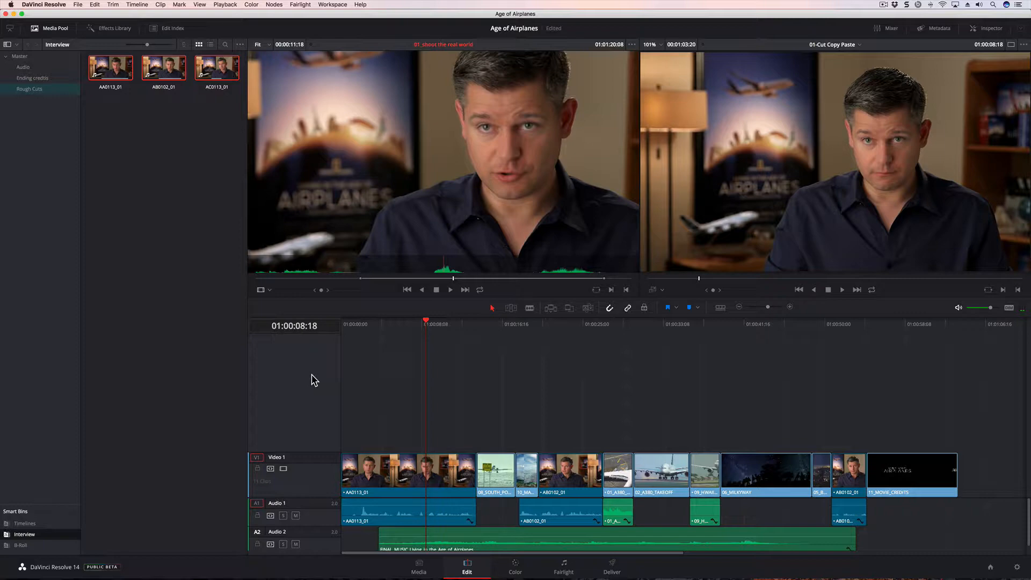
Assign the Brown clip color to all clips in the B-Roll smart bin.
left_click(41, 546)
left_click_drag(237, 221, 90, 56)
right_click(114, 70)
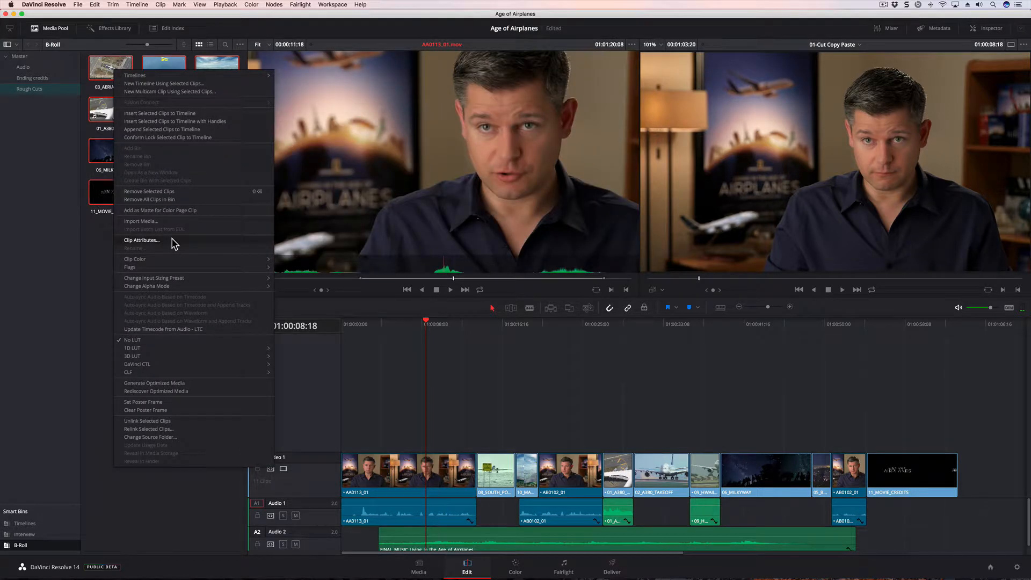
mouse_move(177, 260)
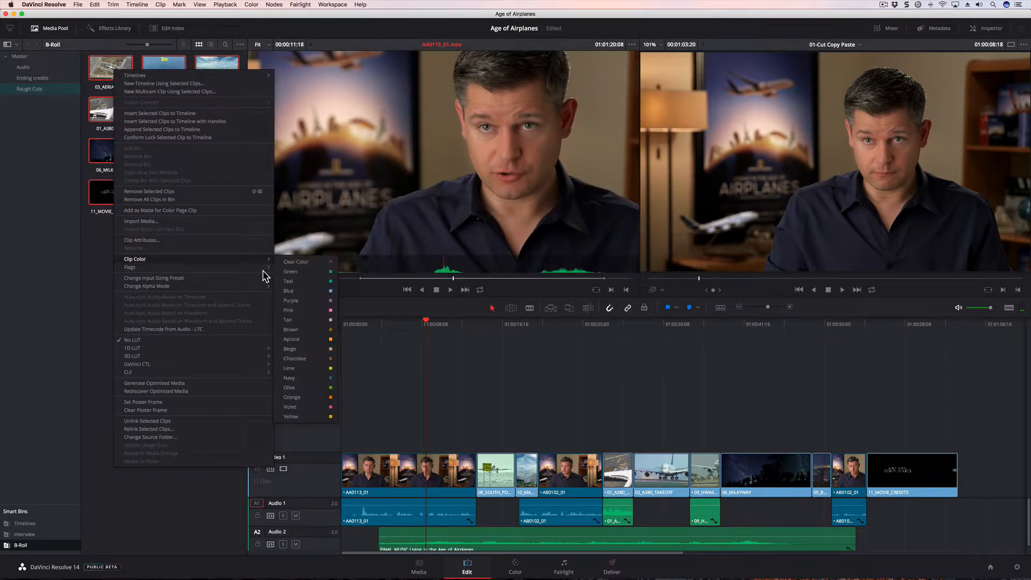
left_click(311, 330)
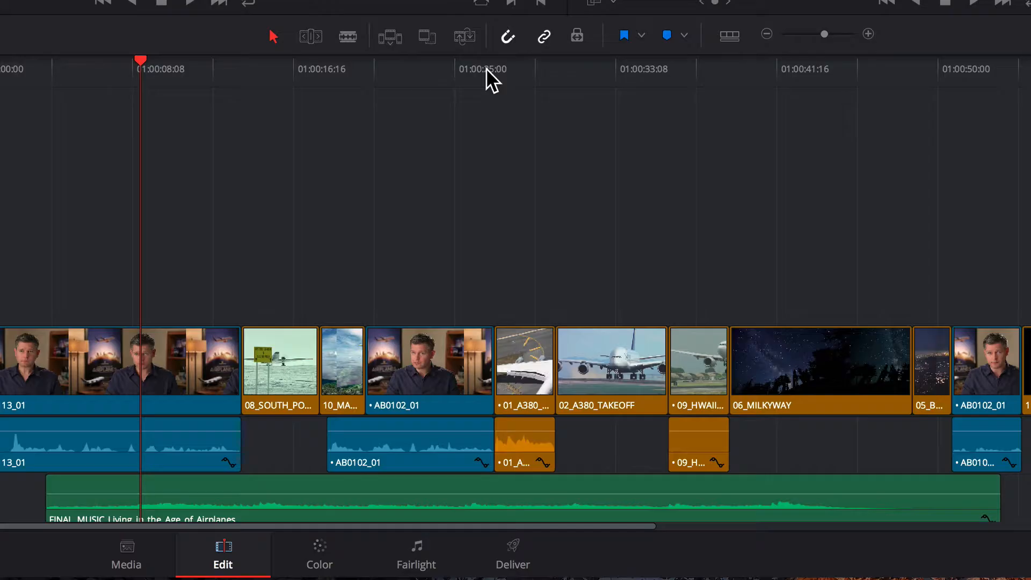
Play the timeline from the start of the 01_A380_TAXI clip into the Hawaiian landing clip.
left_click(597, 325)
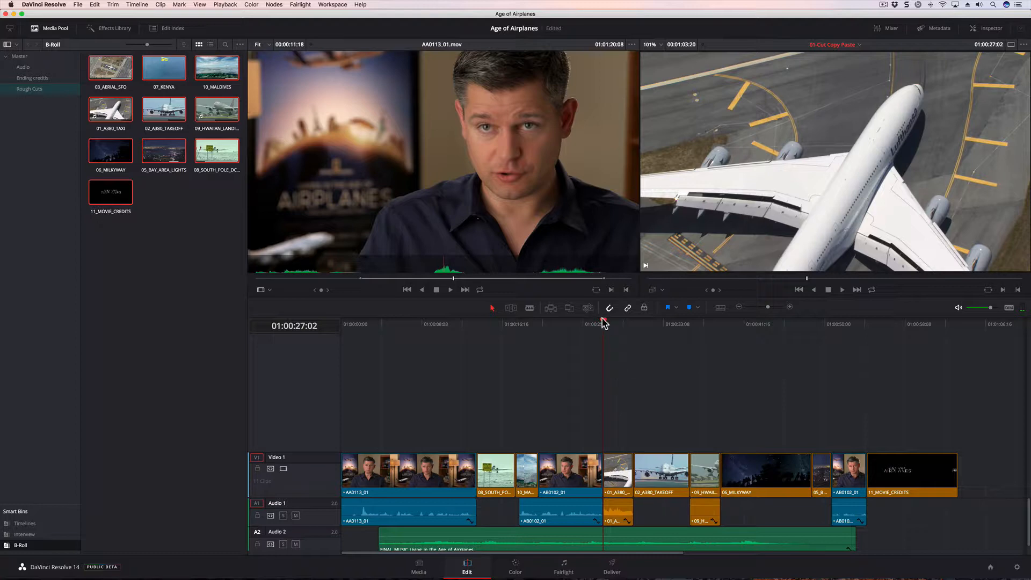
key("space")
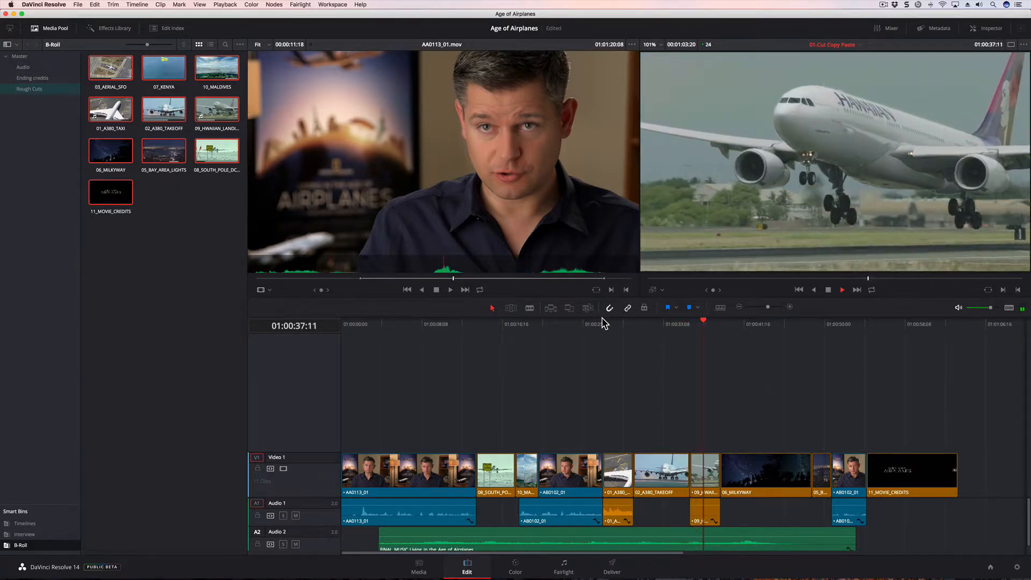
key("space")
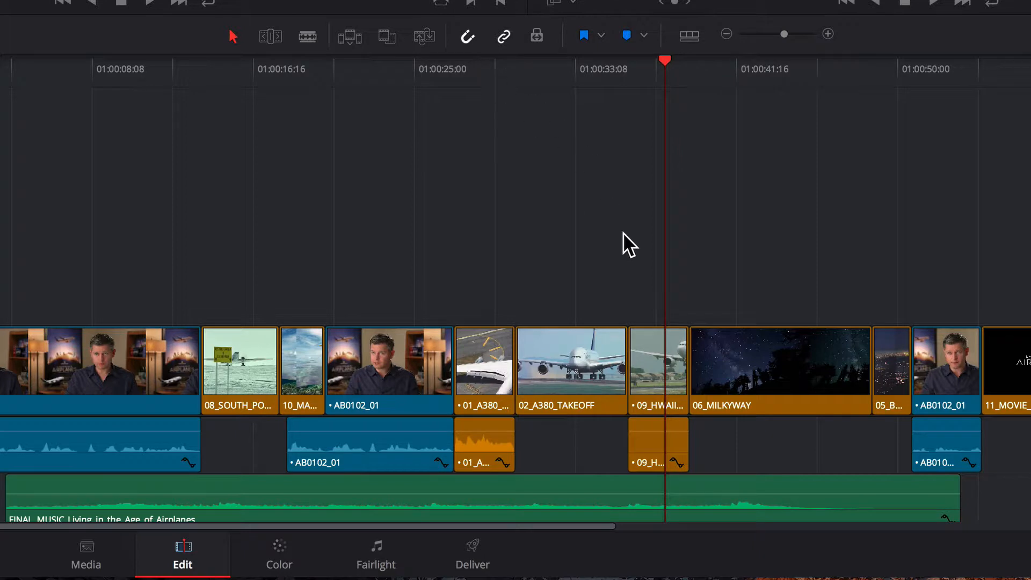
Ripple delete the 09_HWAIIAN_LANDING clip with its linked audio from the timeline, closing the gap.
left_click(655, 340)
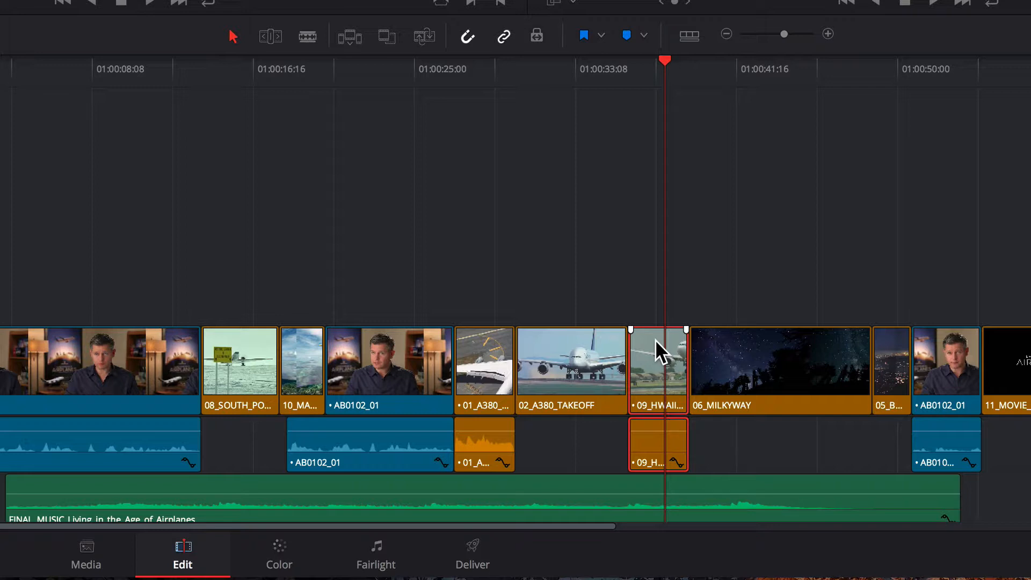
key("Delete")
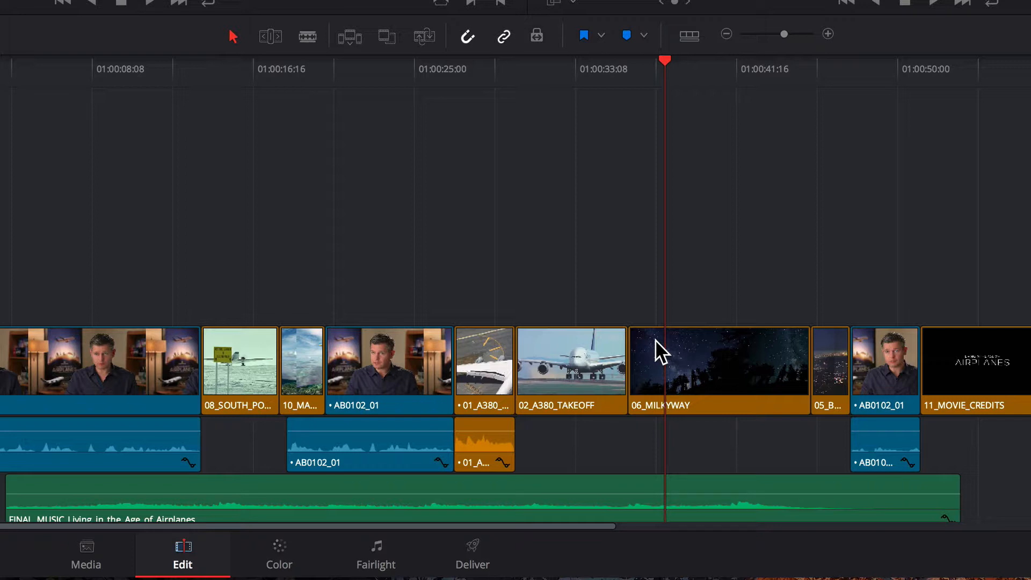
Play the timeline from the start of the 01_A380_TAXI clip into the 02_A380_TAKEOFF clip.
left_click(450, 70)
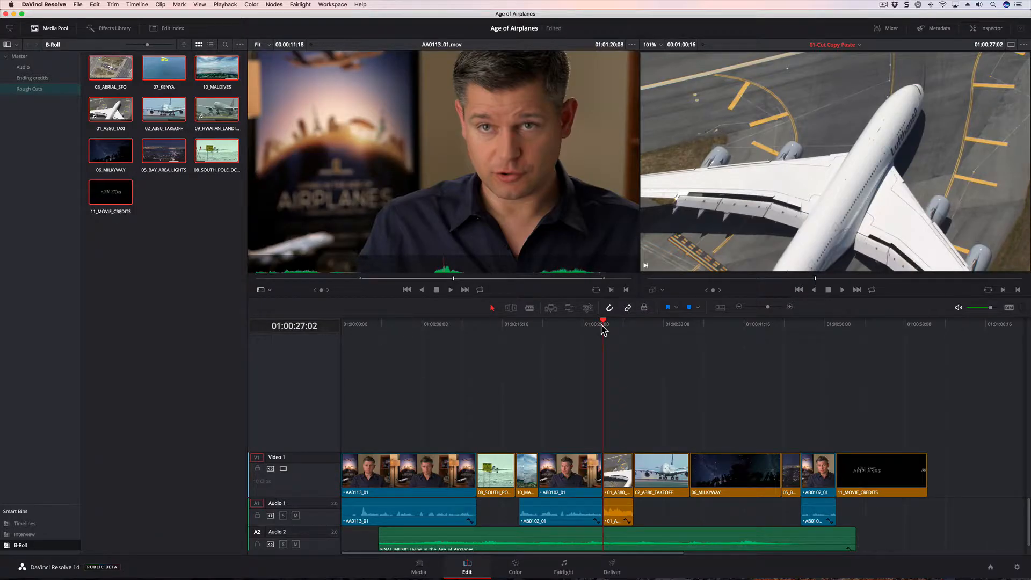
key("space")
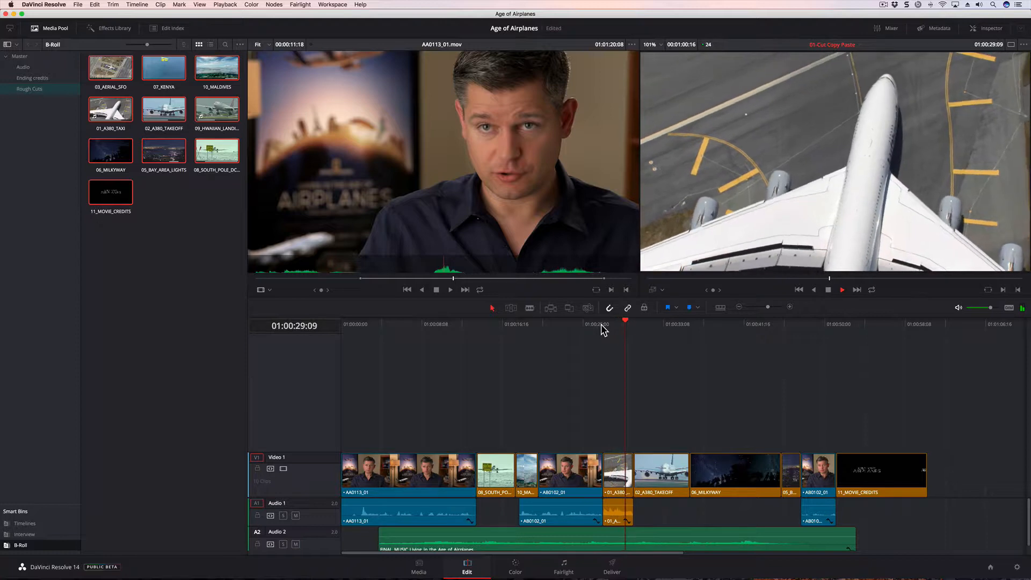
key("space")
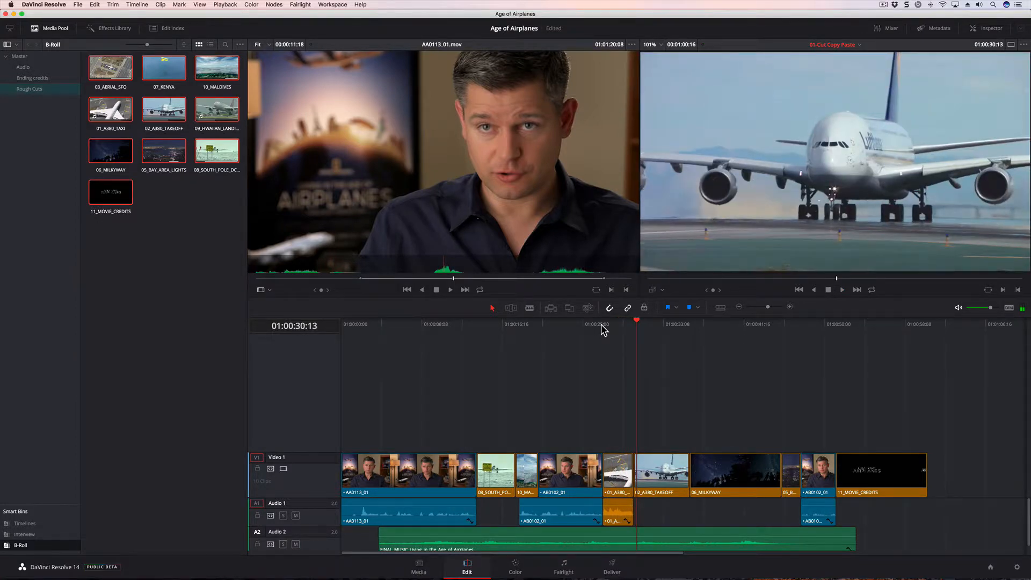
With linked selection off, delete only the audio of the 01_A380_TAXI clip, and turn linked selection back on.
left_click(601, 325)
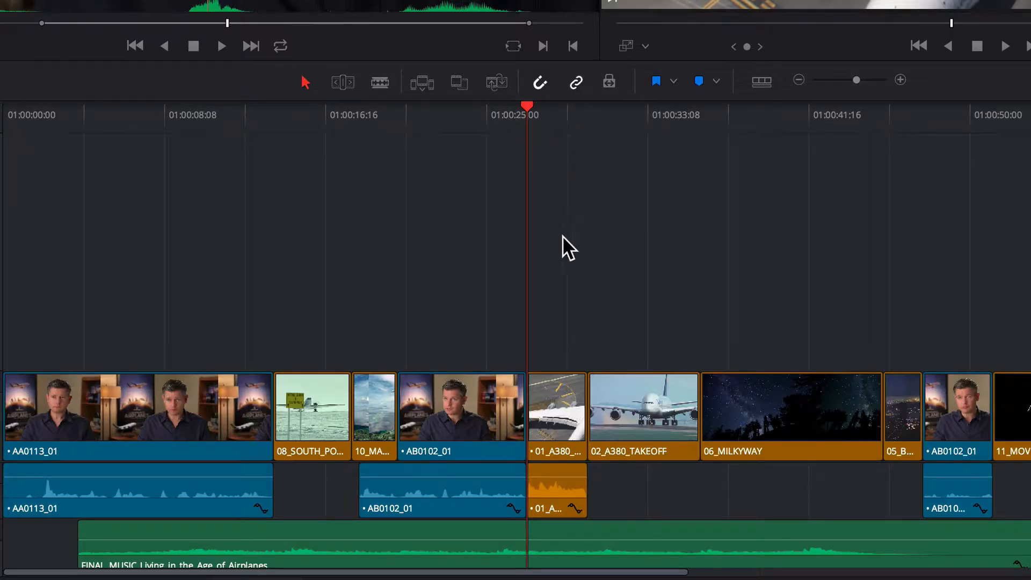
left_click(561, 385)
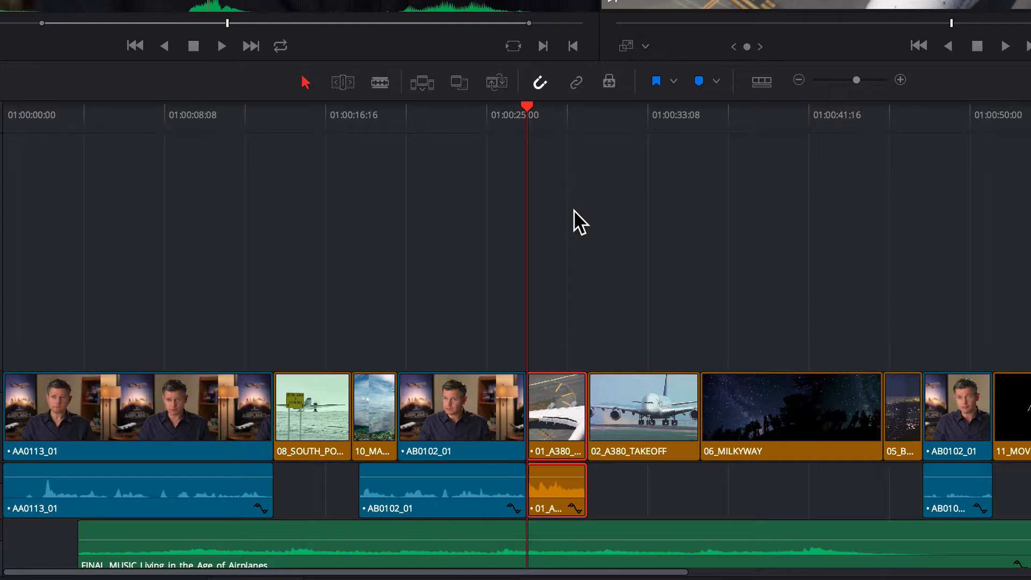
left_click(611, 224)
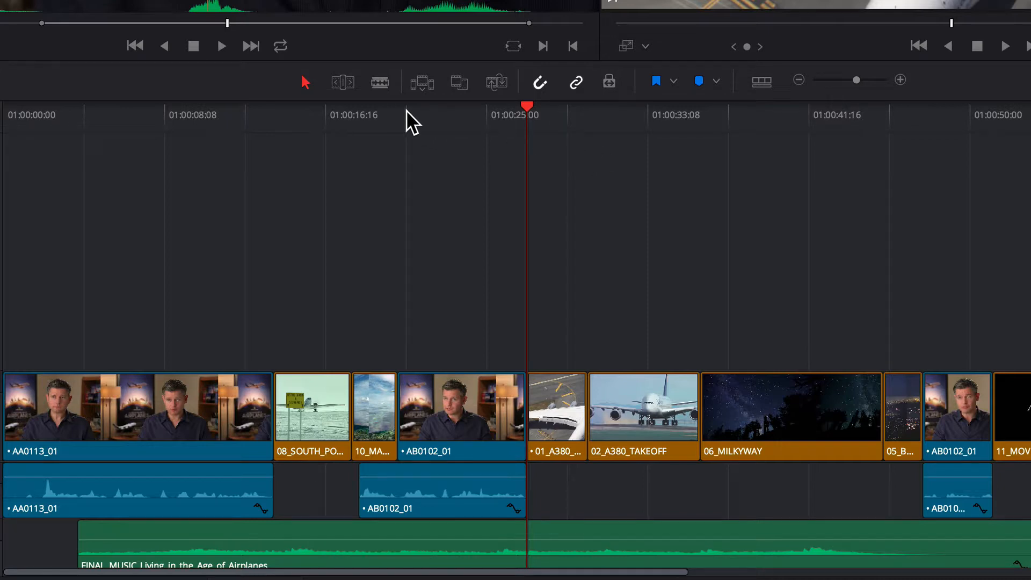
Play from the start of 10_MALDIVES to the end of the following AB0102_01 interview clip, and replay that clip's second half.
left_click_drag(370, 111, 353, 112)
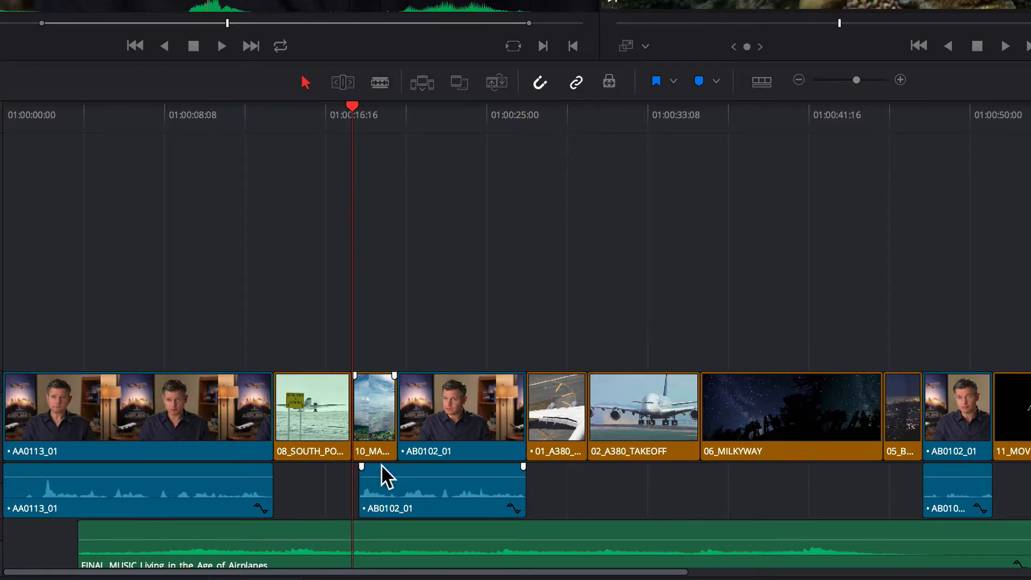
left_click_drag(856, 80, 864, 80)
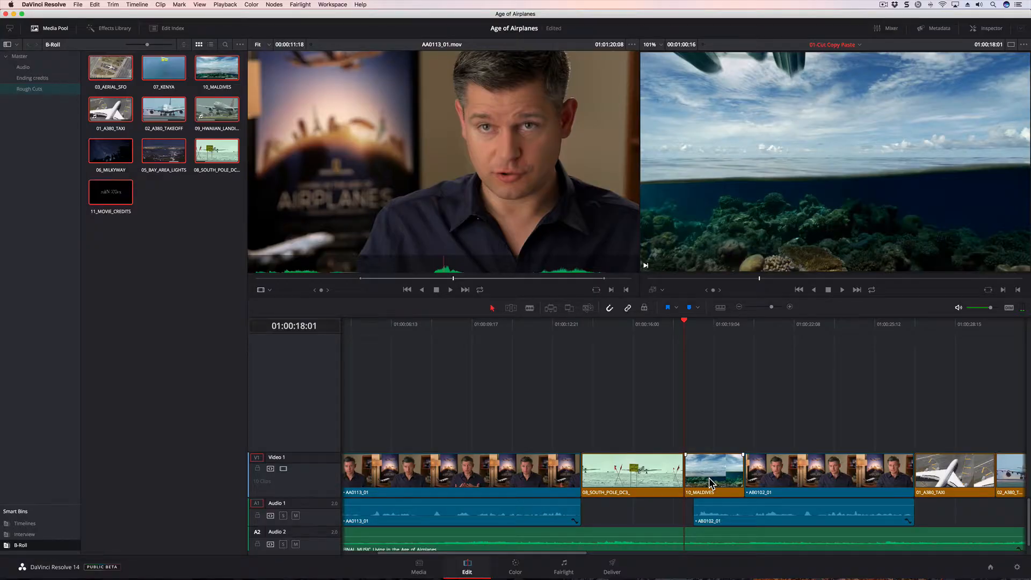
key("space")
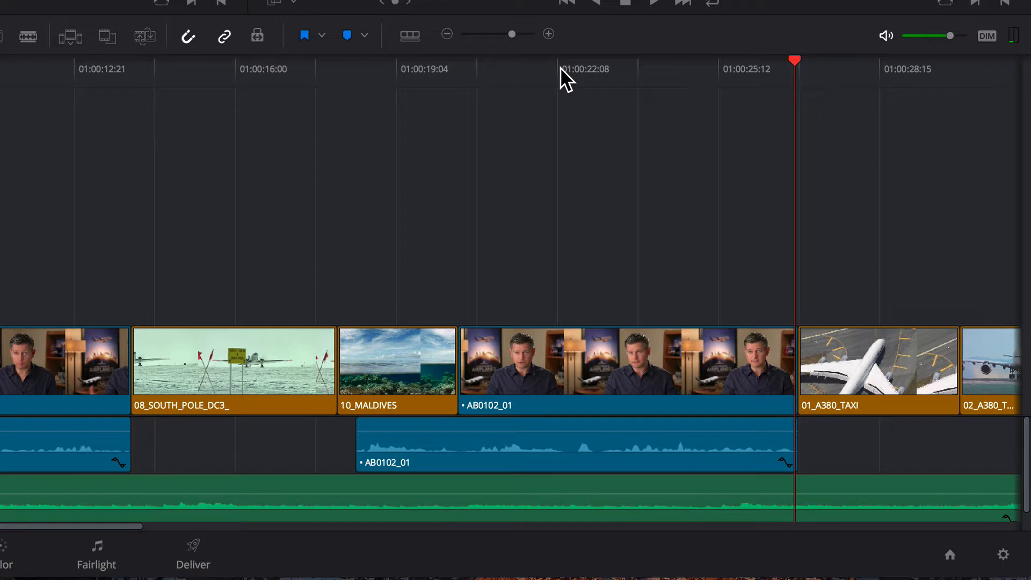
left_click(795, 326)
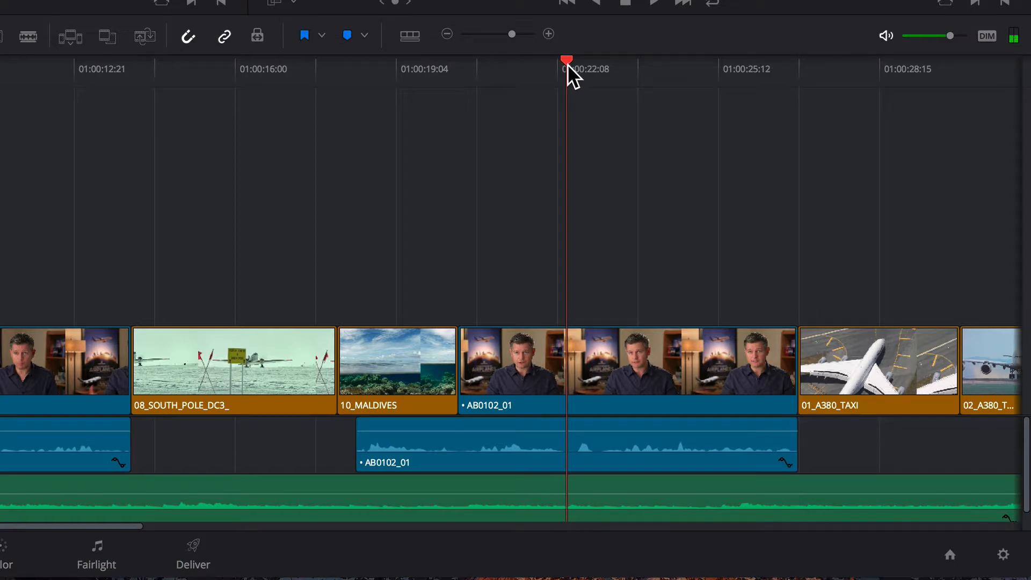
left_click_drag(567, 64, 570, 64)
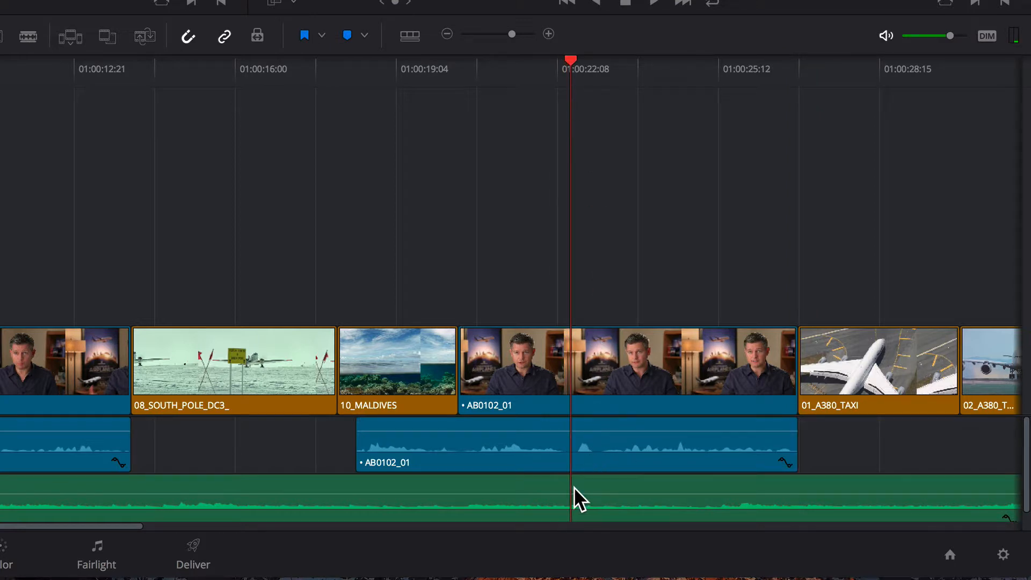
key("space")
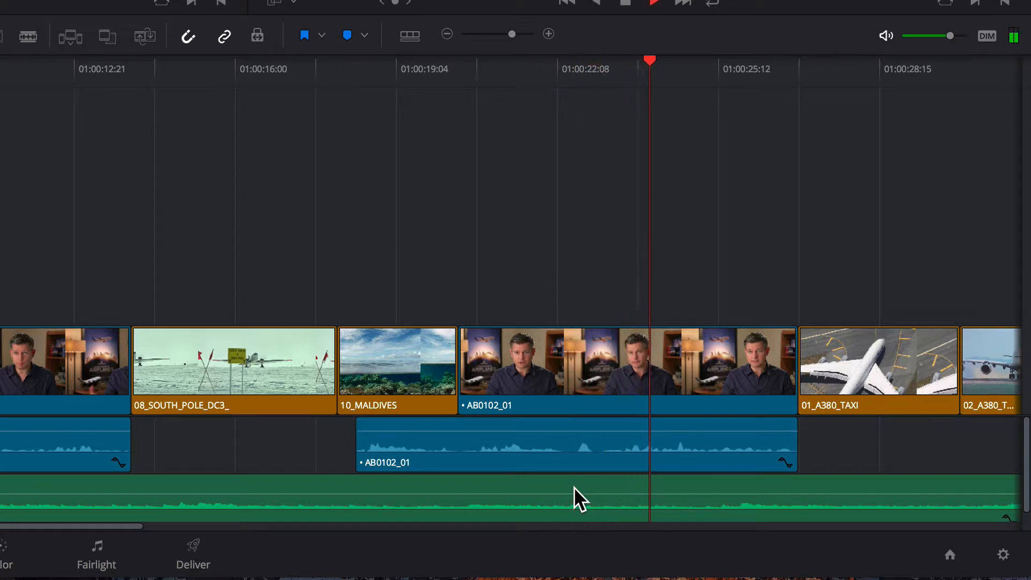
key("space")
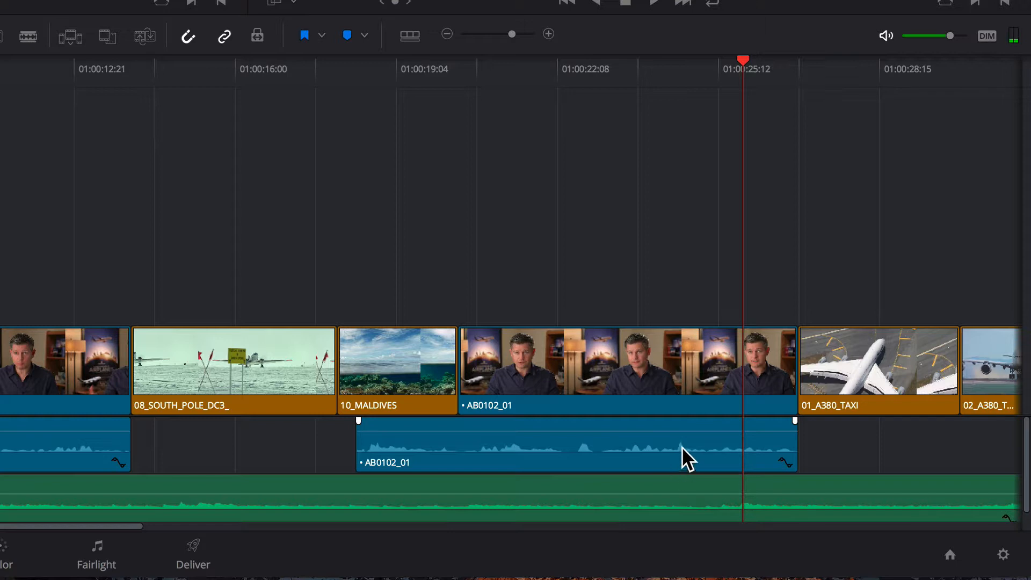
Locate the start of the unwanted phrase near the end of the AB0102_01 clip and mark an In point at 01:00:24:18.
left_click_drag(514, 33, 518, 34)
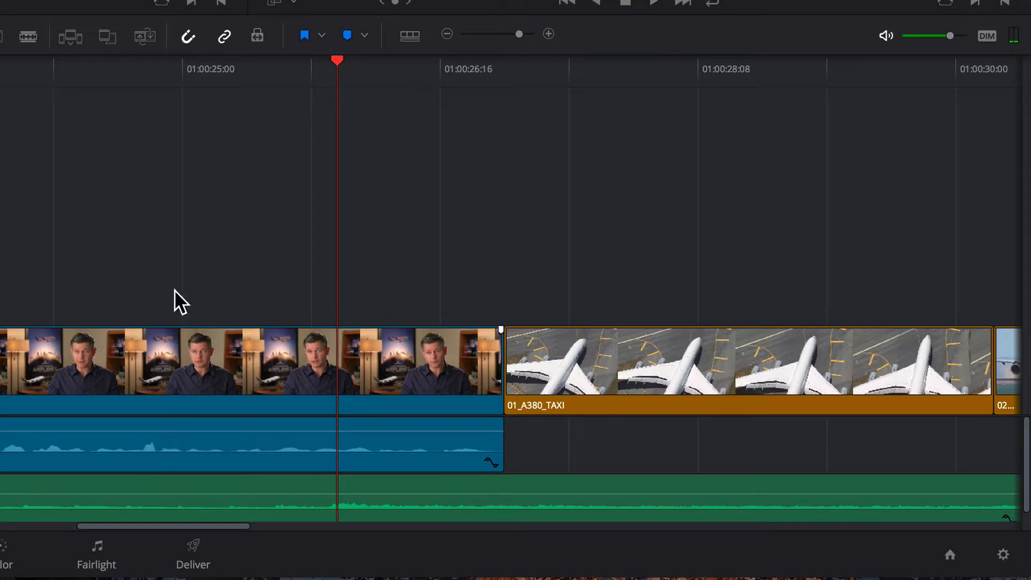
mouse_move(108, 67)
left_mouse_down()
mouse_move(123, 68)
mouse_move(102, 65)
left_mouse_up()
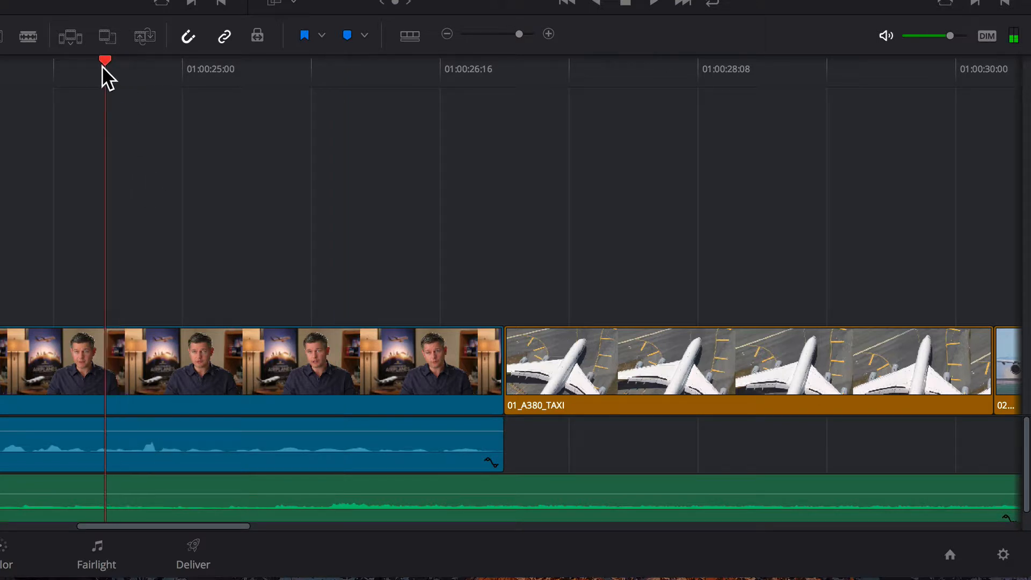
key("space")
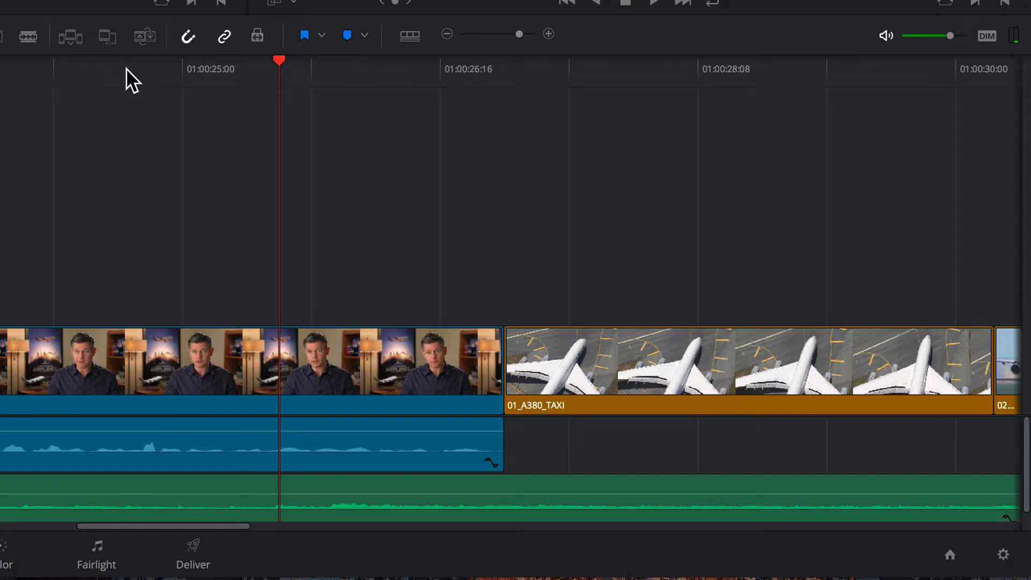
left_click_drag(126, 67, 143, 58)
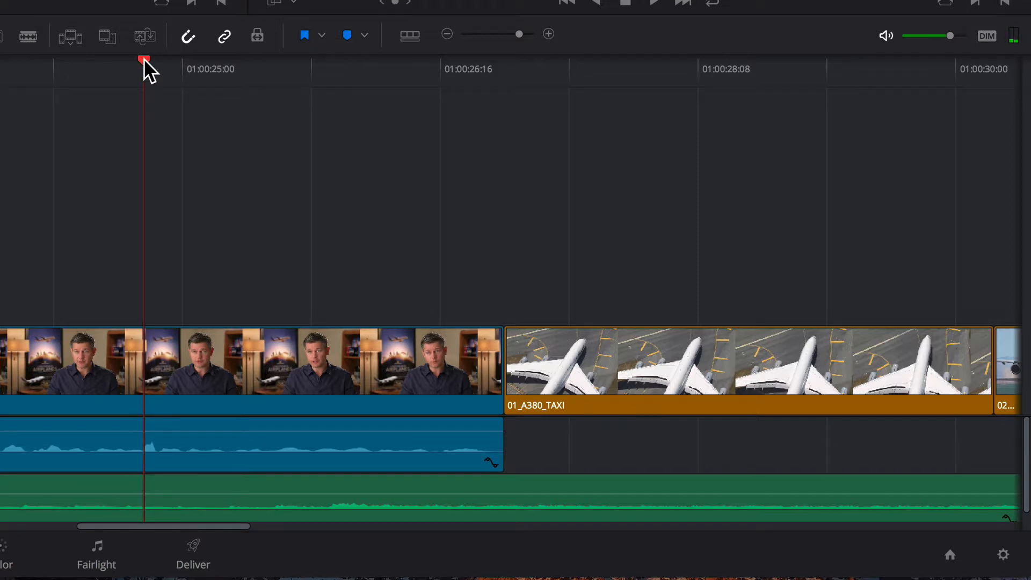
key("i")
Step frame by frame around the end of the unwanted phrase in AB0102_01 and mark an Out point at 01:00:25:20.
key("space")
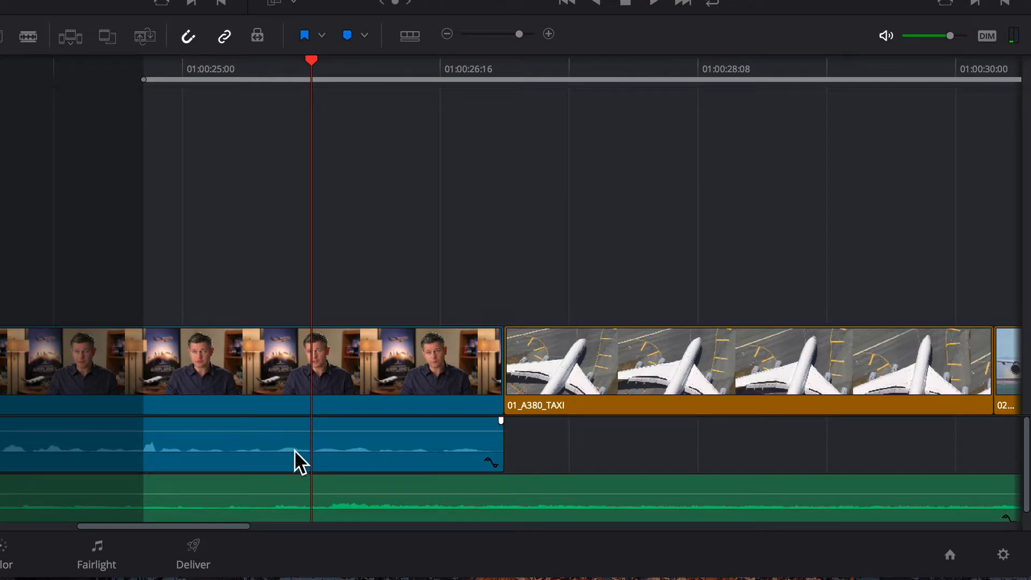
key("Left")
key("Left")
key("Left")
key("Right")
key("Right")
key("Right")
key("Left")
key("Left")
key("Left")
key("Left")
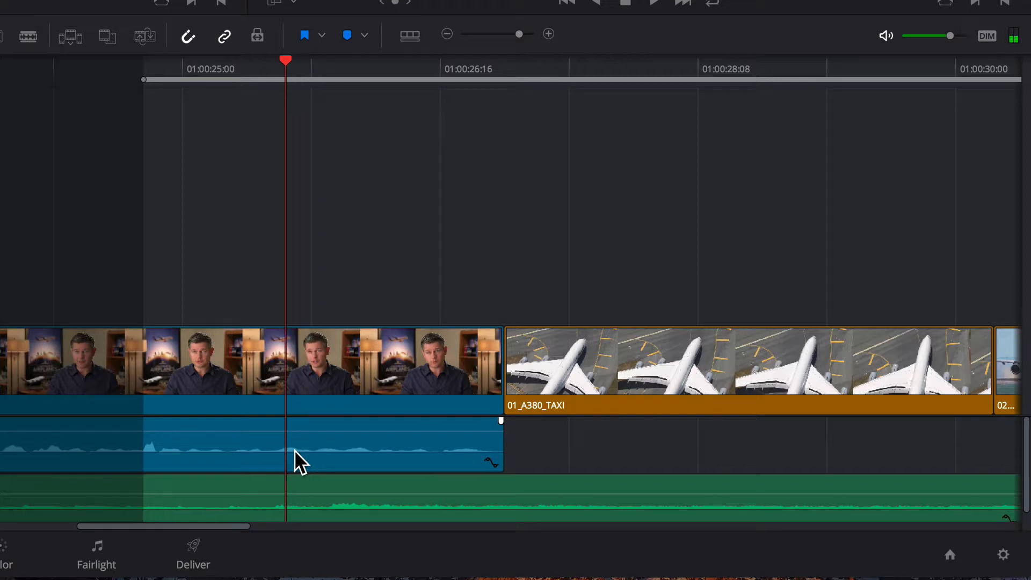
key("Right")
key("Right")
key("Right")
key("Right")
key("Right")
key("Right")
key("Right")
key("Right")
key("Right")
key("Right")
key("Right")
key("Left")
key("Left")
key("Left")
key("Left")
key("Left")
key("Left")
key("Left")
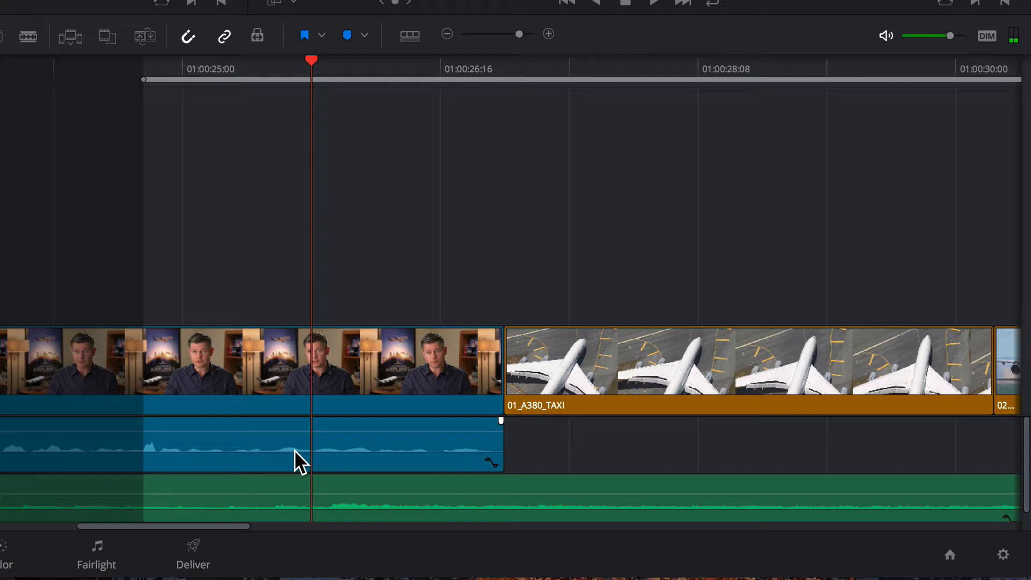
key("Left")
key("Left")
key("Left")
key("Left")
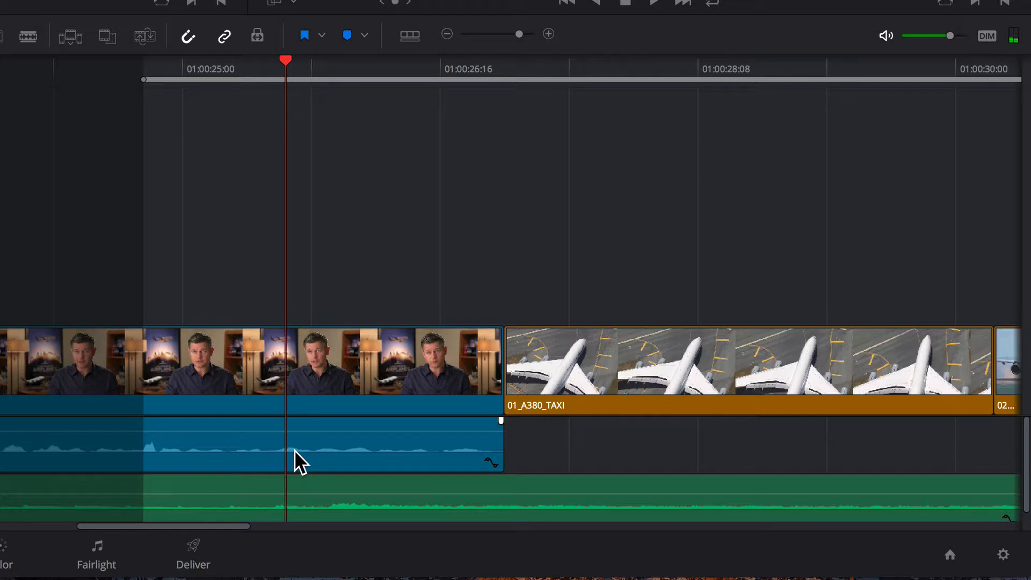
key("Right")
key("Right")
key("Right")
key("Right")
key("Right")
key("Left")
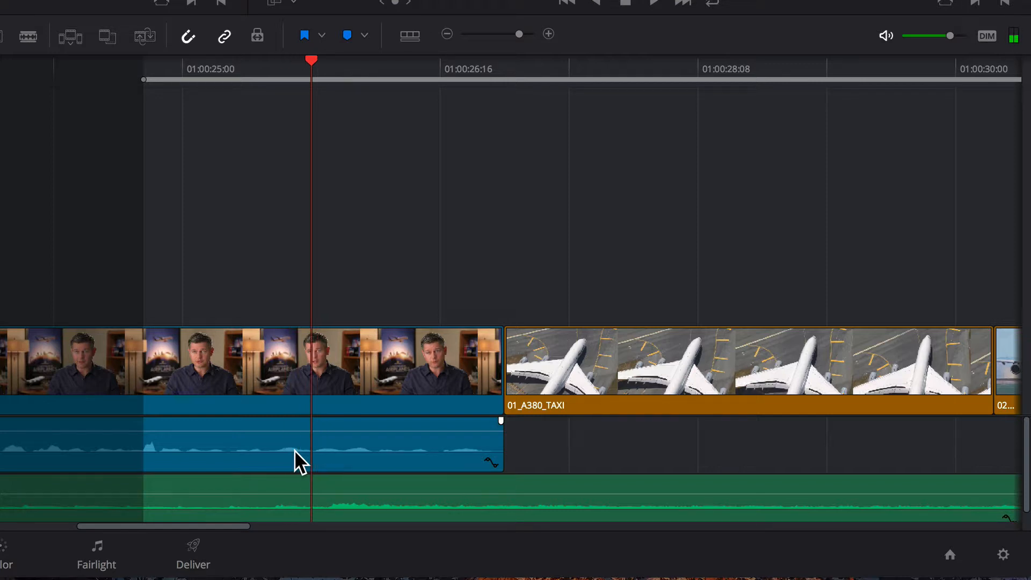
key("o")
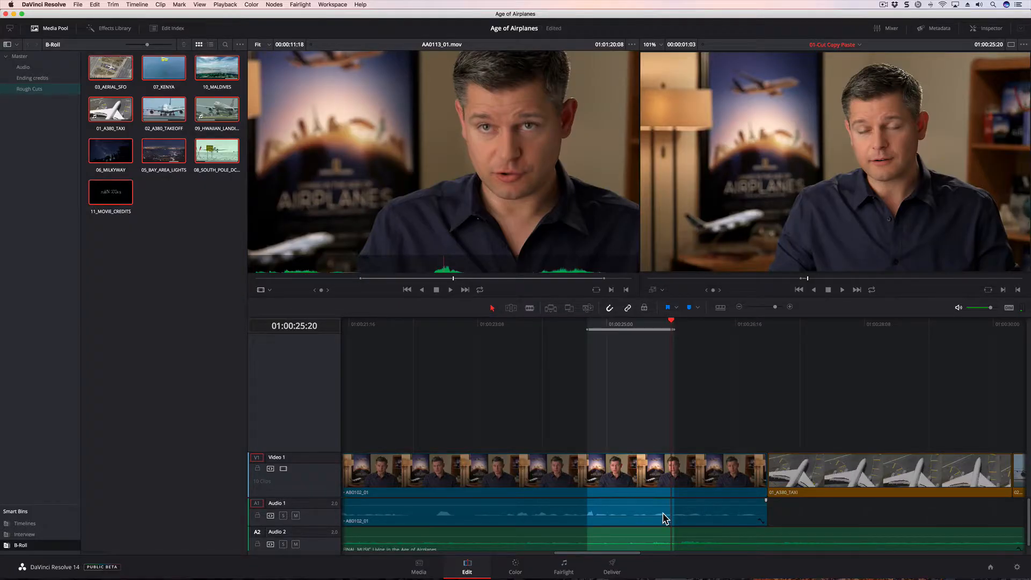
Play the marked range from In to Out and extend its Out point to 01:00:25:22.
left_click(223, 5)
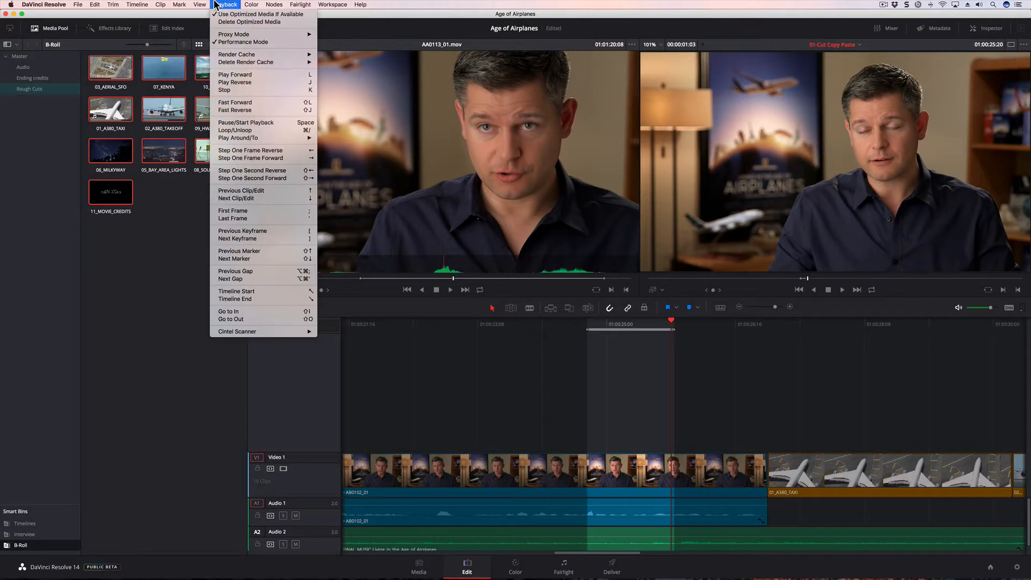
mouse_move(237, 139)
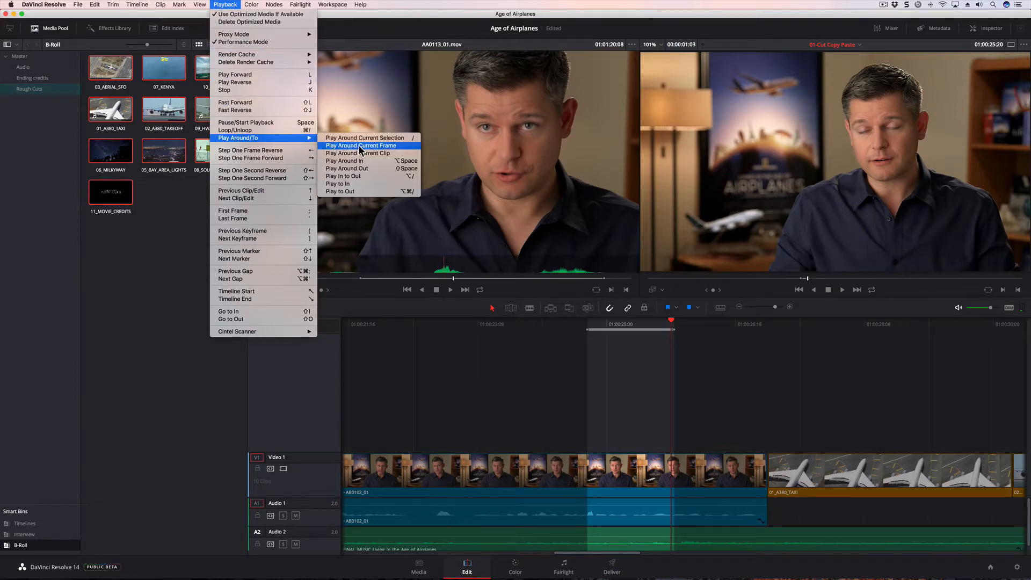
left_click(367, 177)
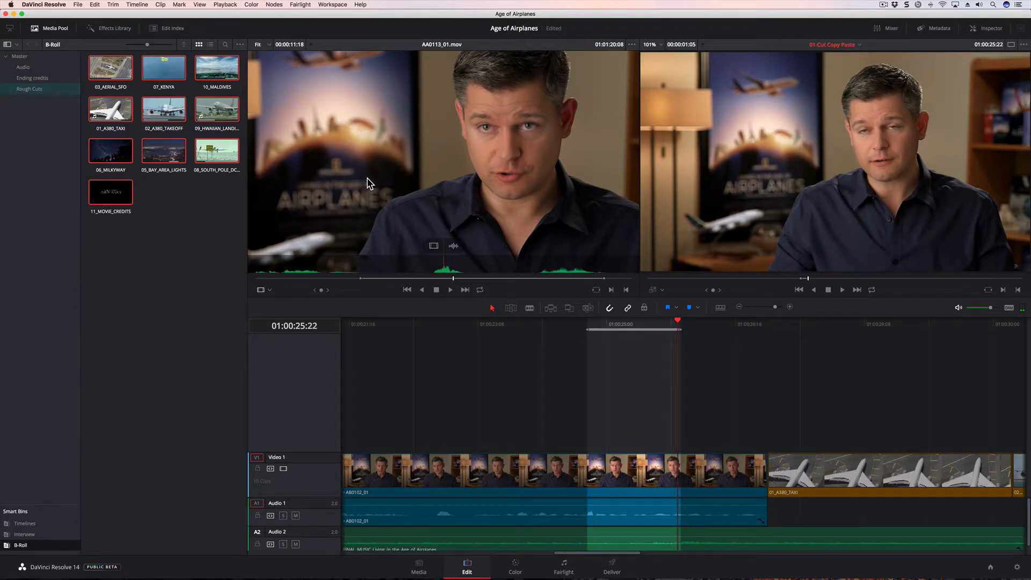
Replay the marked range from In to Out and try ripple deleting it across all tracks, including the Audio 2 music.
left_click(225, 5)
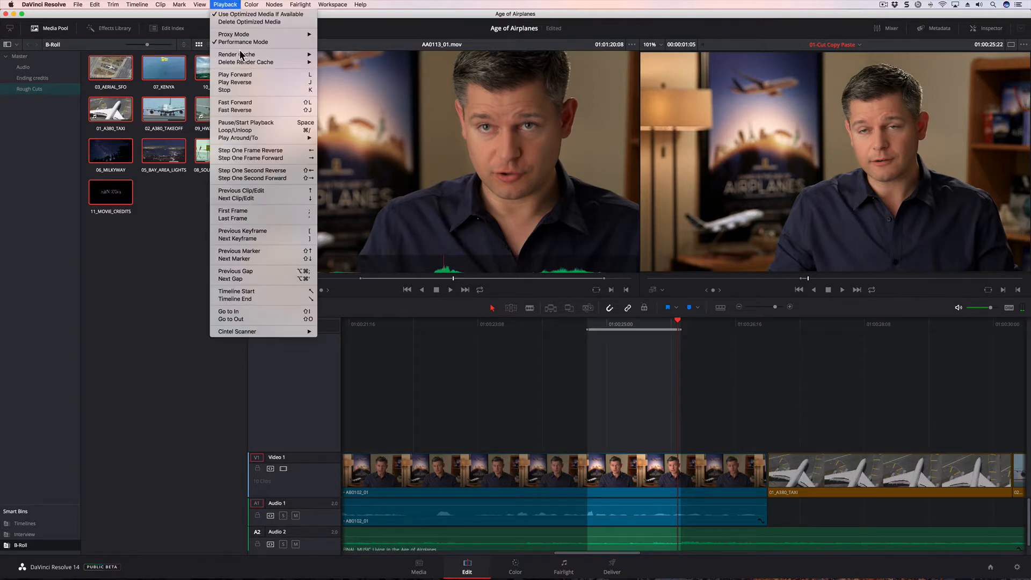
mouse_move(252, 138)
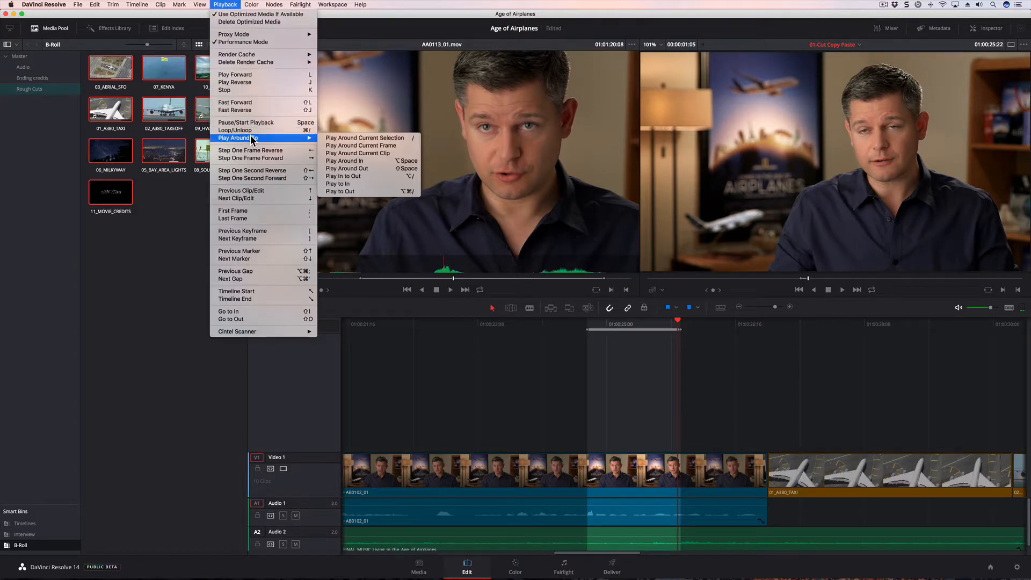
left_click(341, 175)
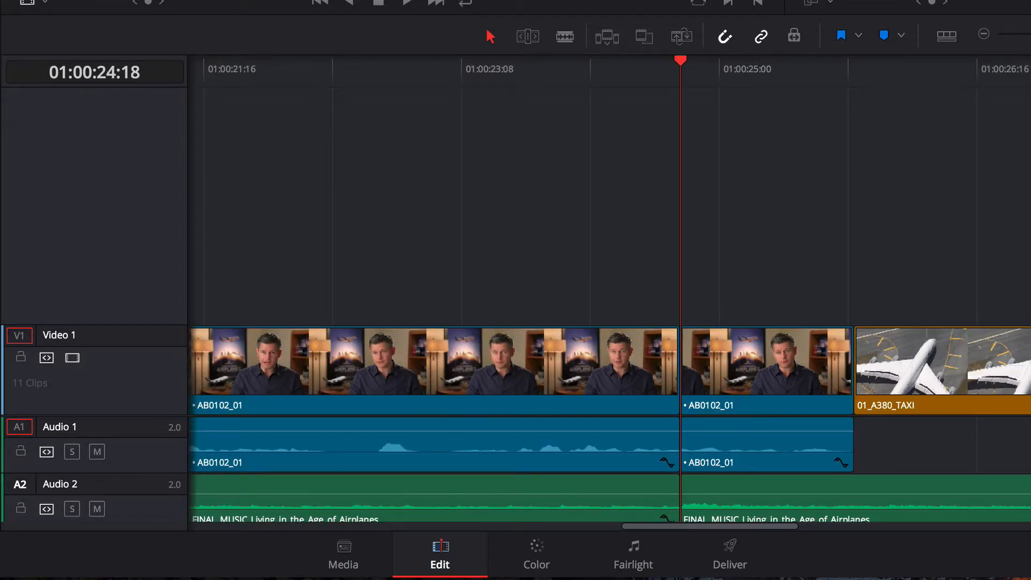
left_click_drag(650, 67, 682, 69)
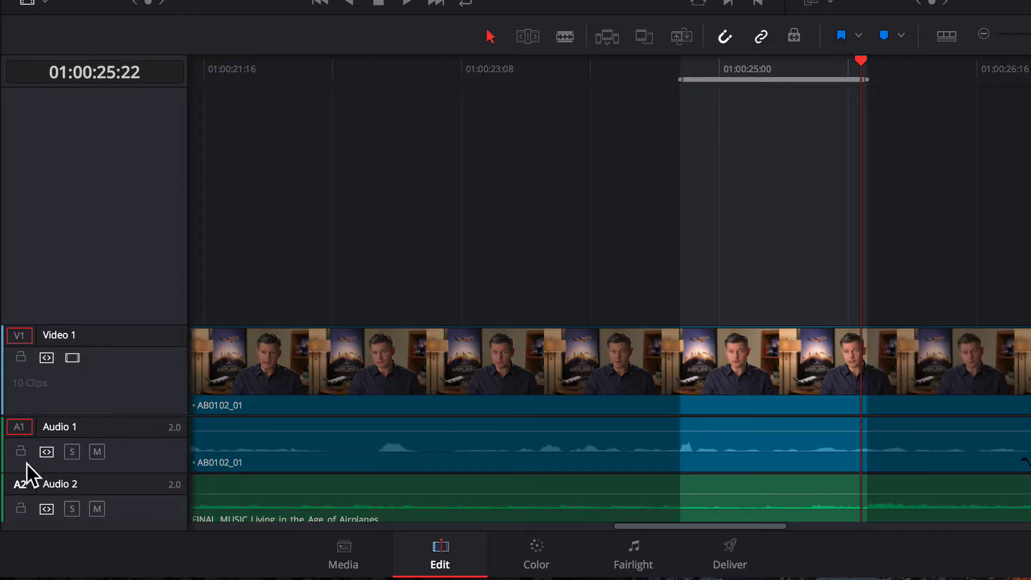
Disable the auto track selector on Audio 2 and ripple delete the marked range from the AB0102_01 interview clip.
left_click(46, 508)
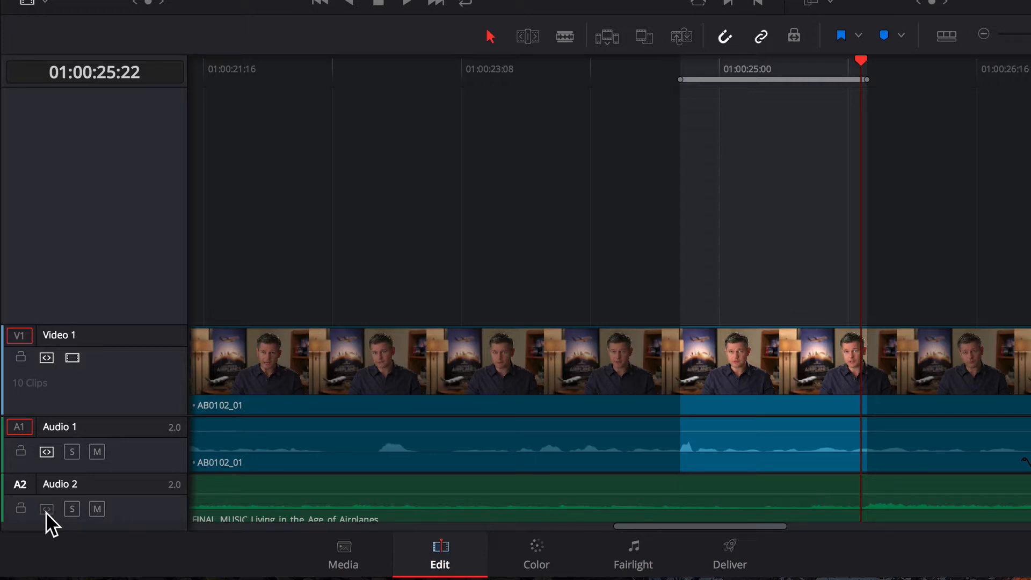
left_click(46, 509)
left_click(46, 509)
left_click(46, 510)
left_click(47, 510)
left_click(47, 509)
left_click(46, 510)
key("Delete")
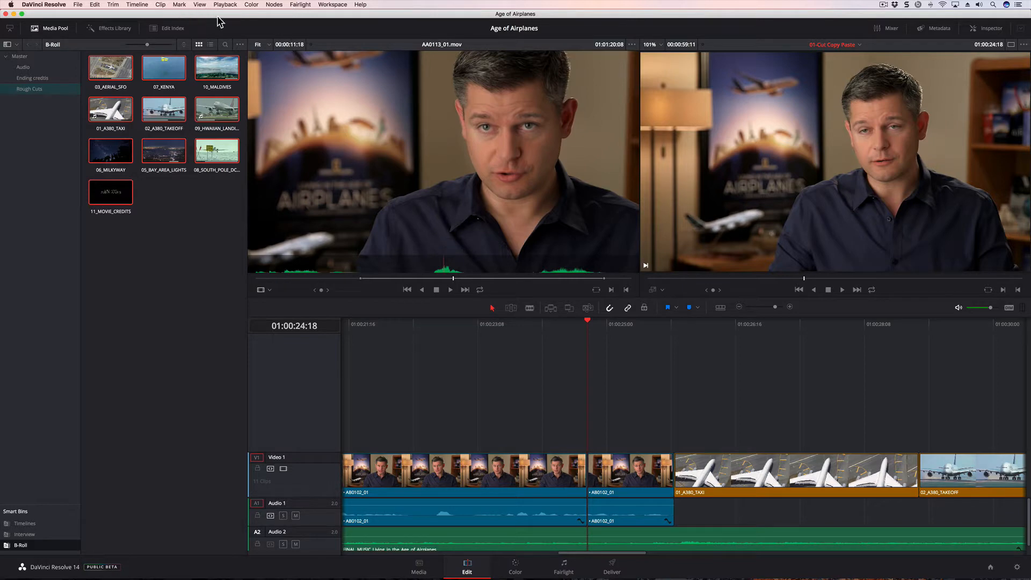
Zoom the timeline to fit the whole edit.
left_click(199, 4)
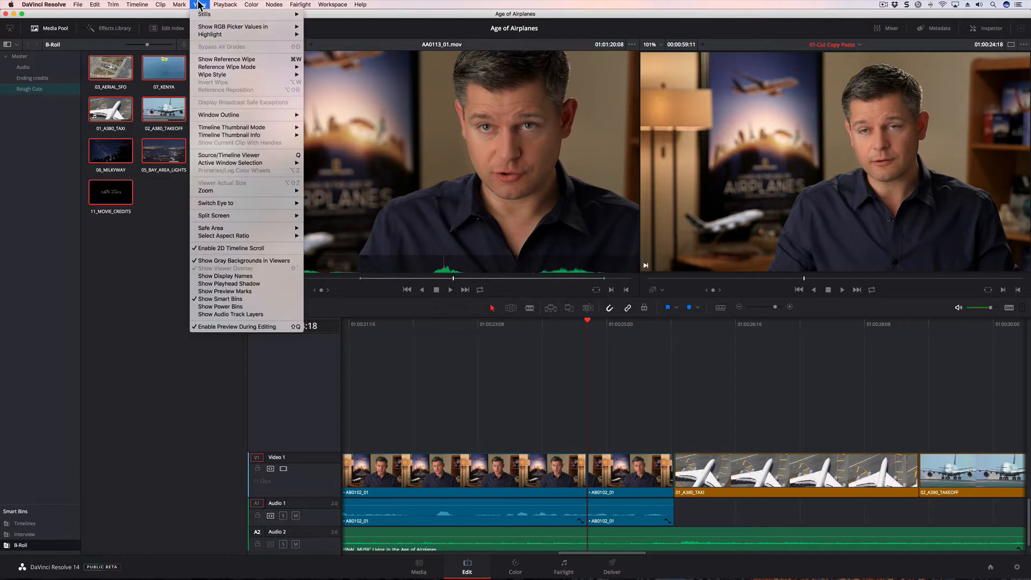
mouse_move(232, 192)
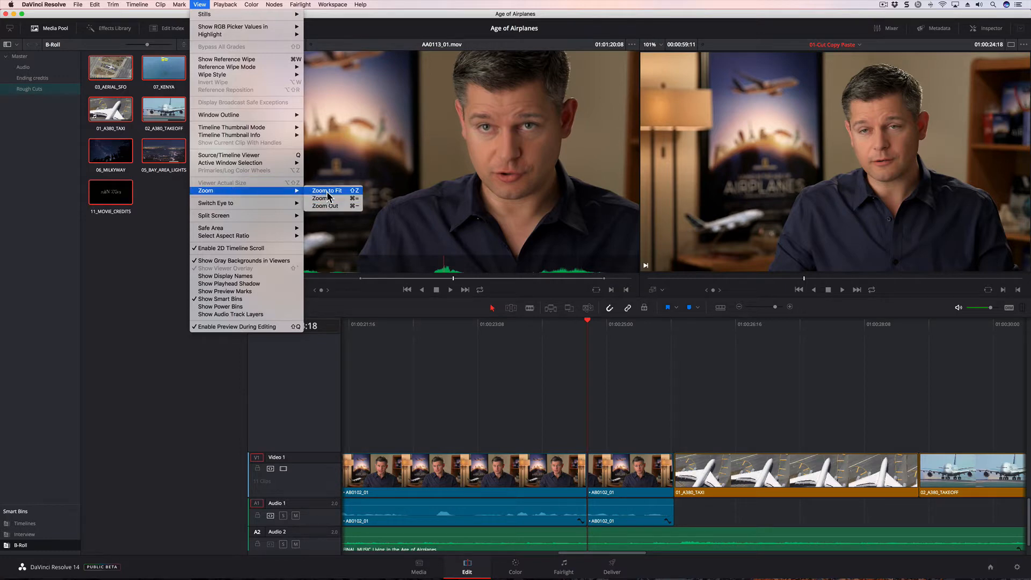
left_click(327, 192)
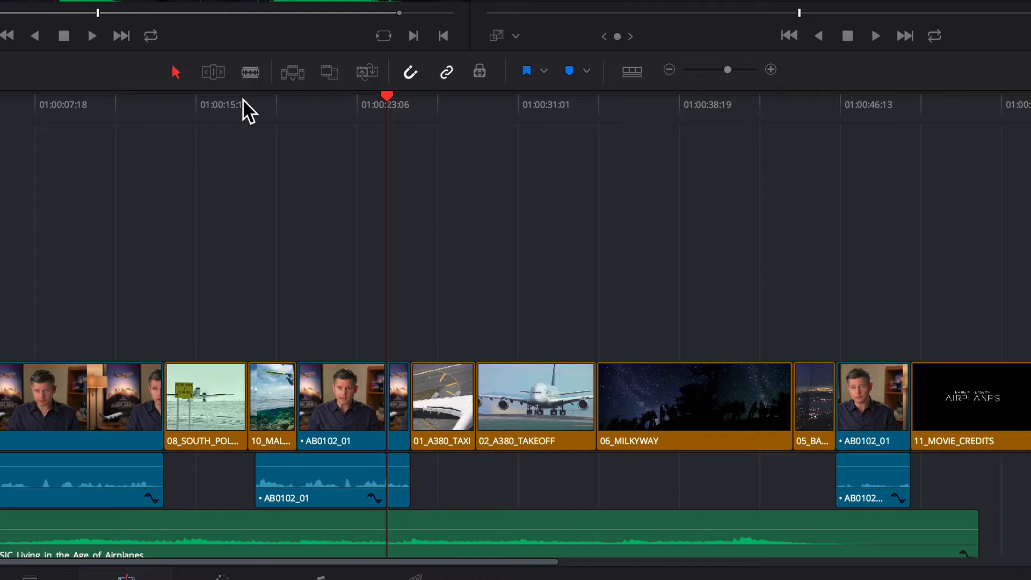
Play the timeline from the start of the 10_MALDIVES clip up to the AB0102_01 interview shot.
left_click(243, 100)
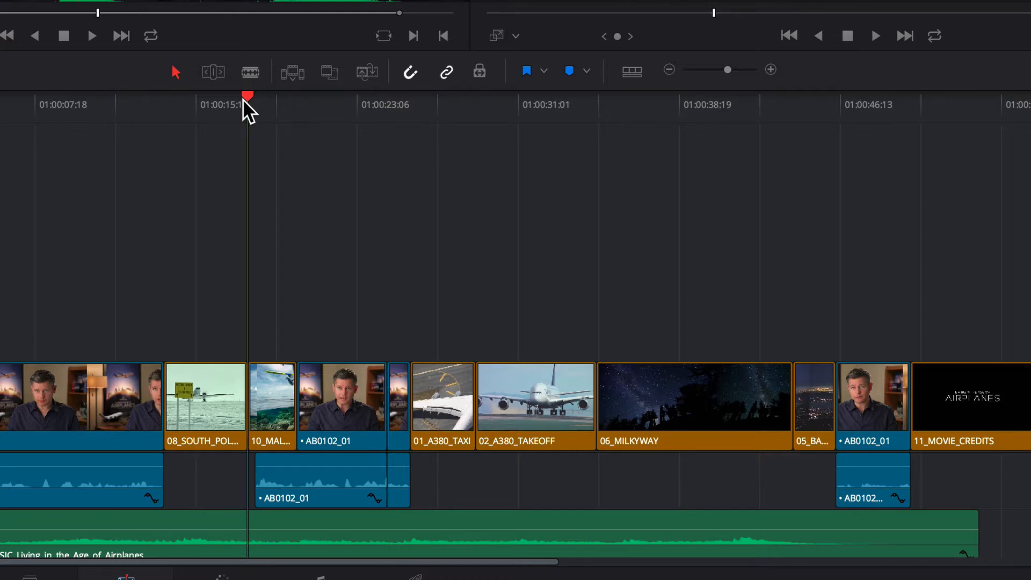
left_click_drag(727, 69, 737, 69)
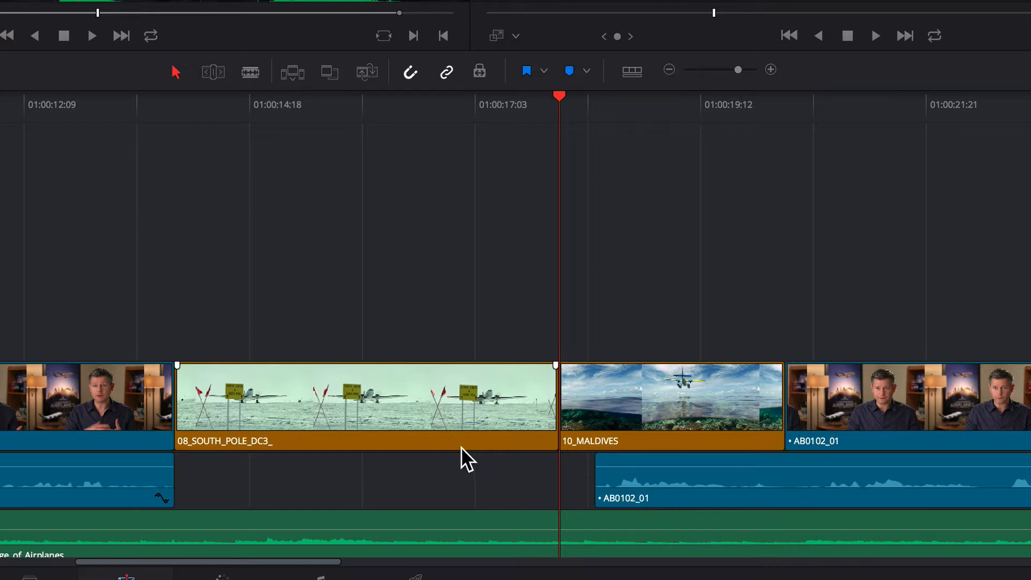
key("space")
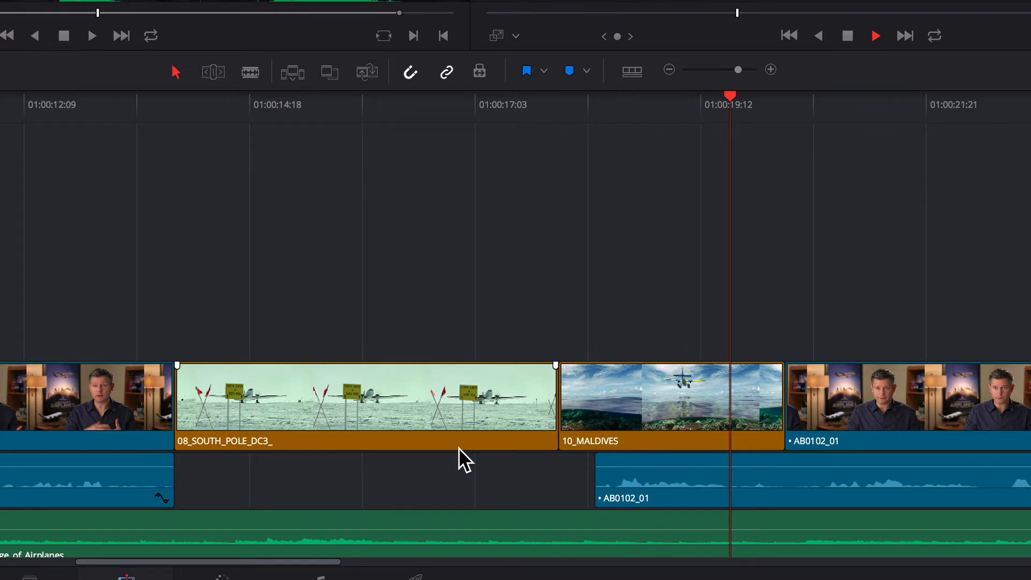
key("space")
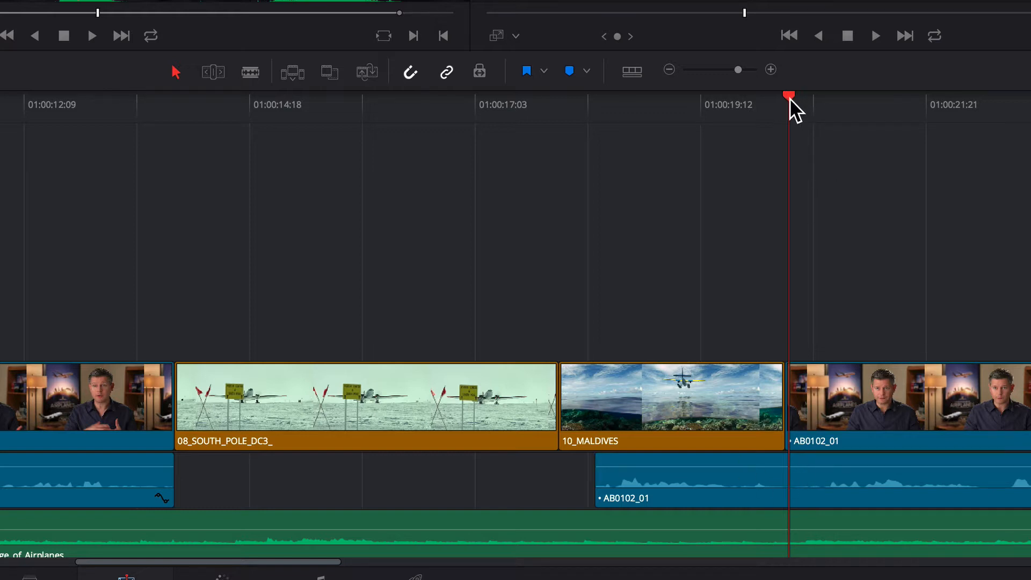
Split the AB0102_01 audio on Audio 1 with the Blade tool at 01:00:20:10, where the 10_MALDIVES clip ends.
mouse_move(789, 98)
left_mouse_down()
mouse_move(861, 102)
mouse_move(787, 112)
left_mouse_up()
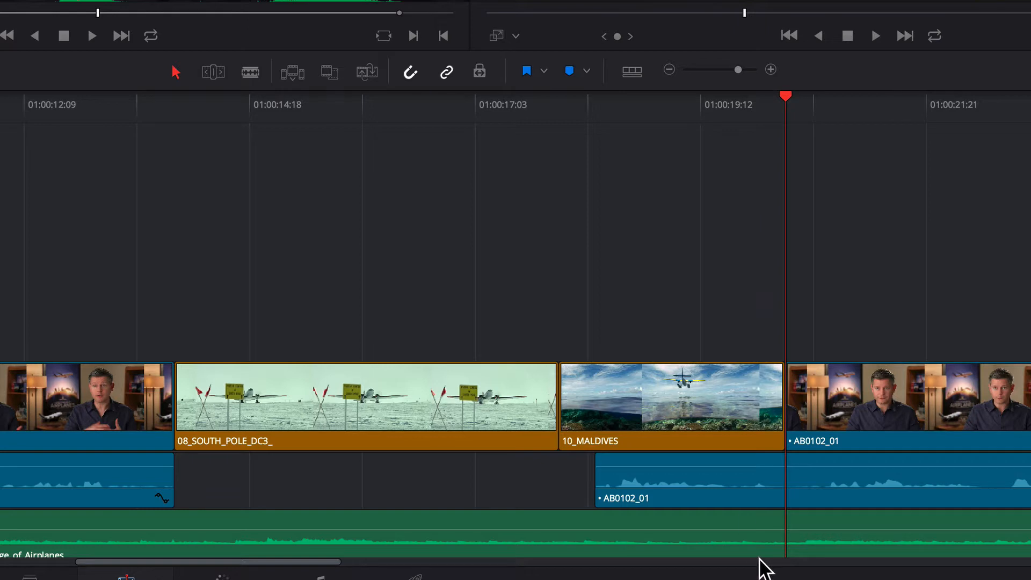
left_click(260, 76)
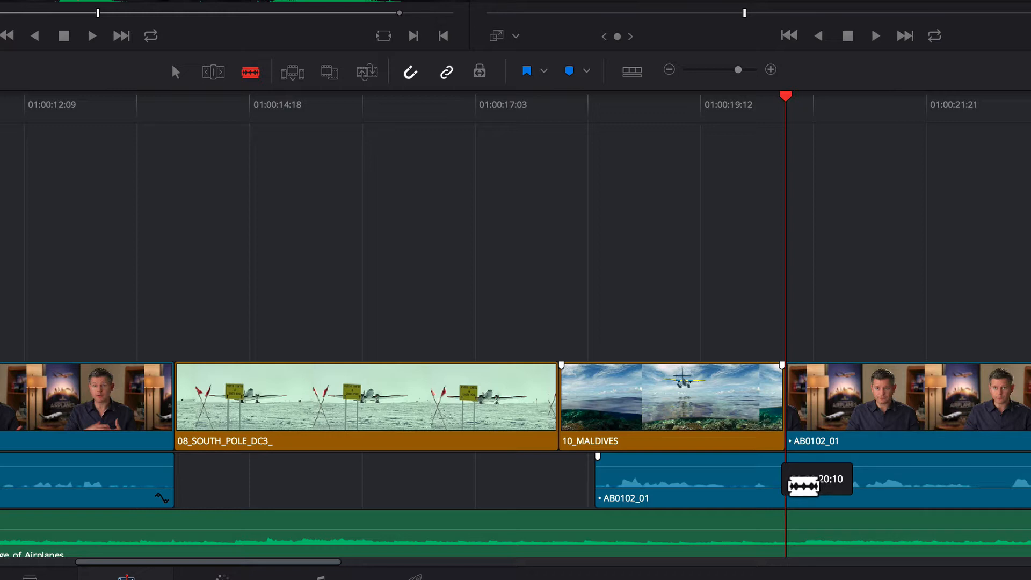
left_click(803, 486)
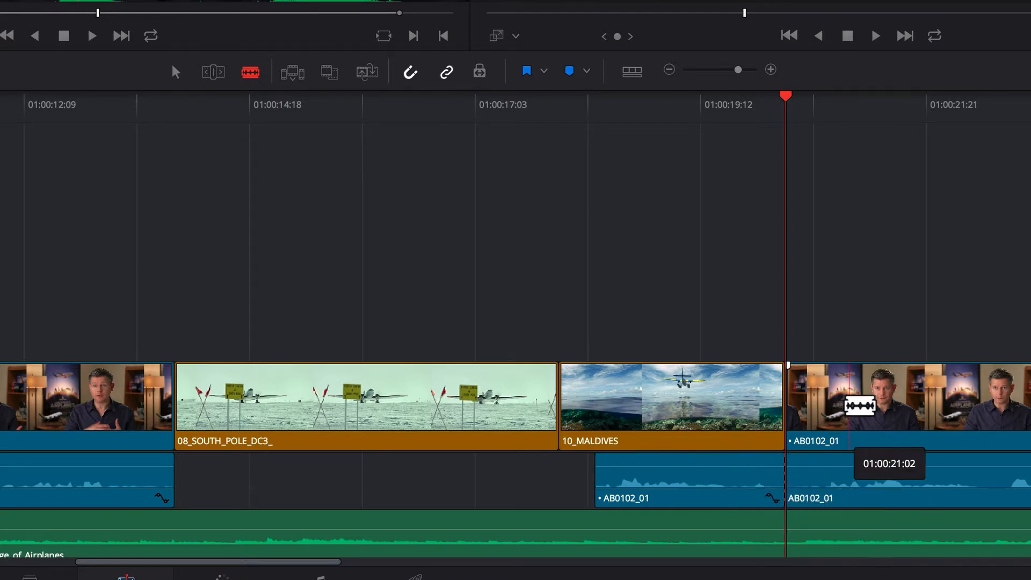
left_click(176, 73)
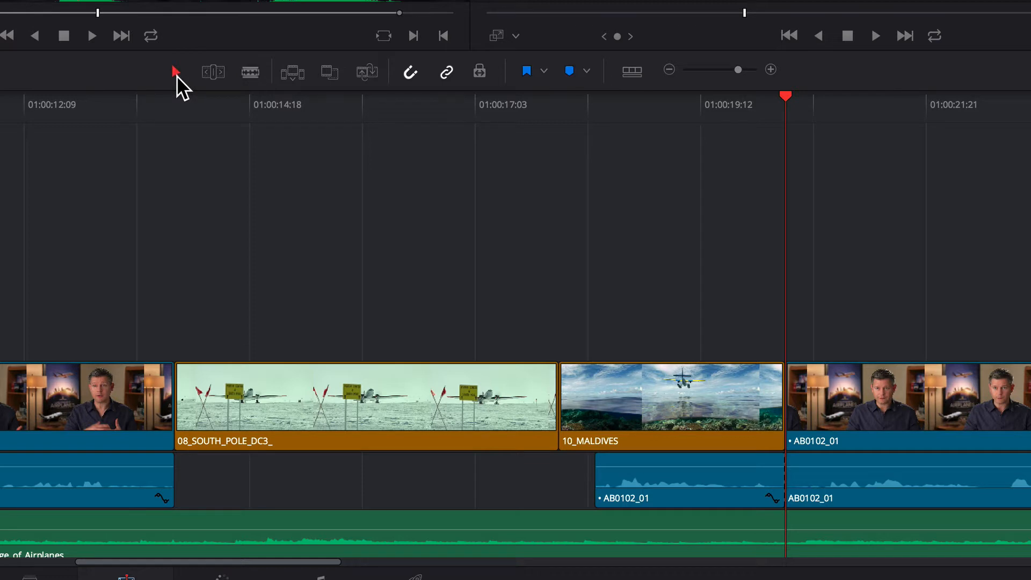
Turn off linked selection and move the split AB0102_01 audio segment under 10_MALDIVES 23 frames earlier.
mouse_move(642, 494)
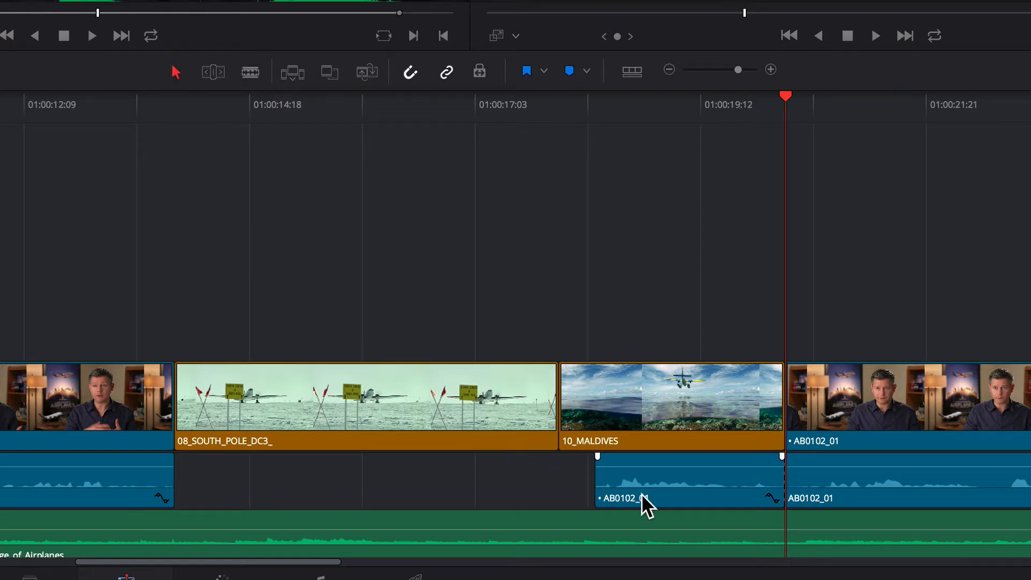
left_click(694, 482)
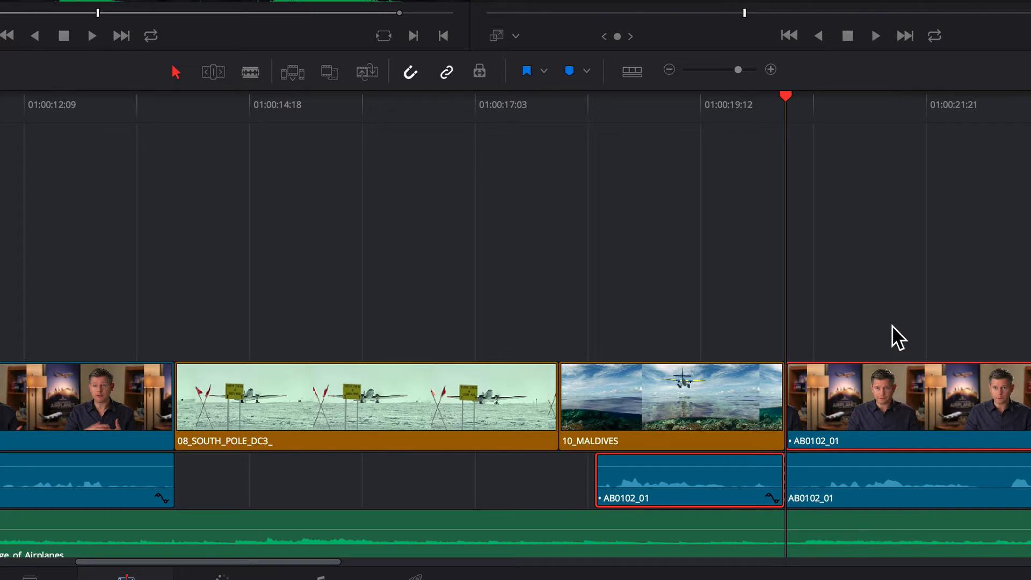
left_click(892, 298)
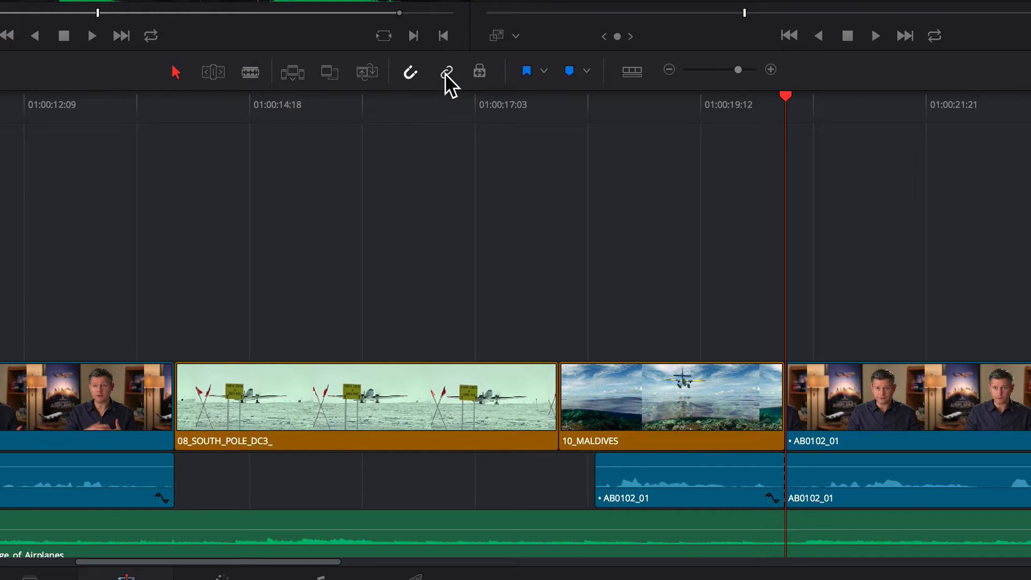
left_click(721, 472)
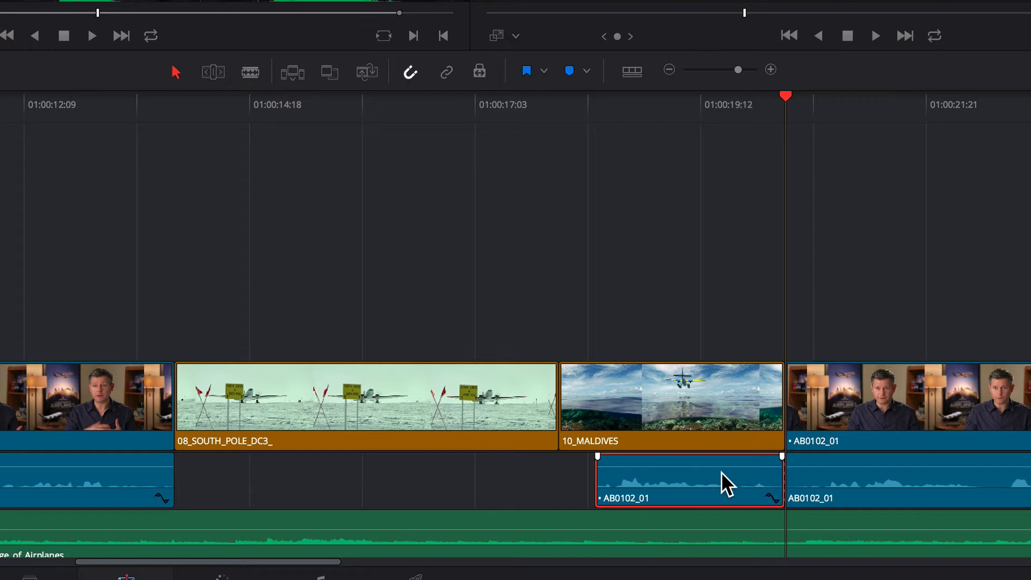
type("-23")
key("Return")
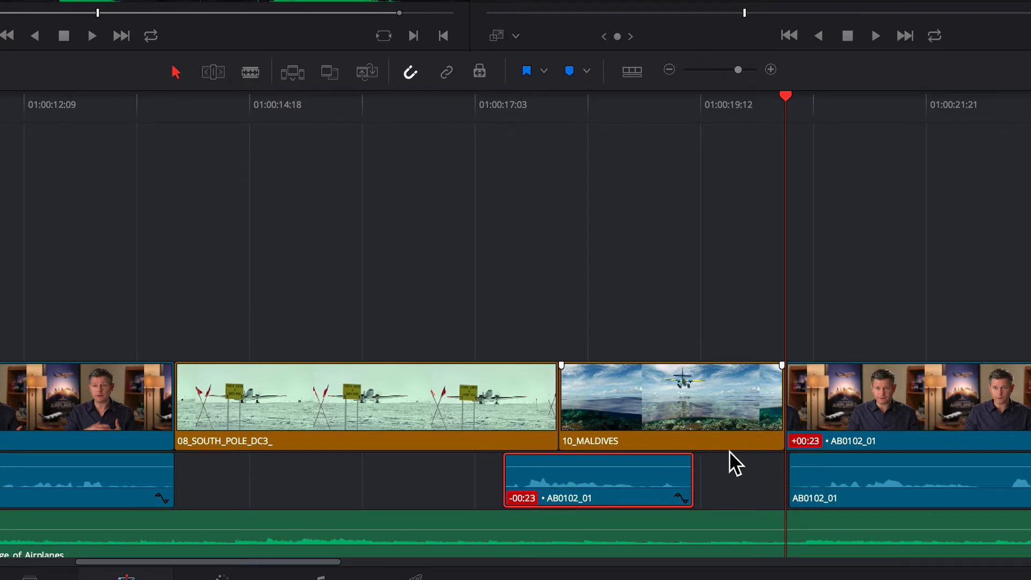
Examine the resync options of the offset AB0102_01 audio segment without applying any, and play that section of the timeline.
right_click(521, 500)
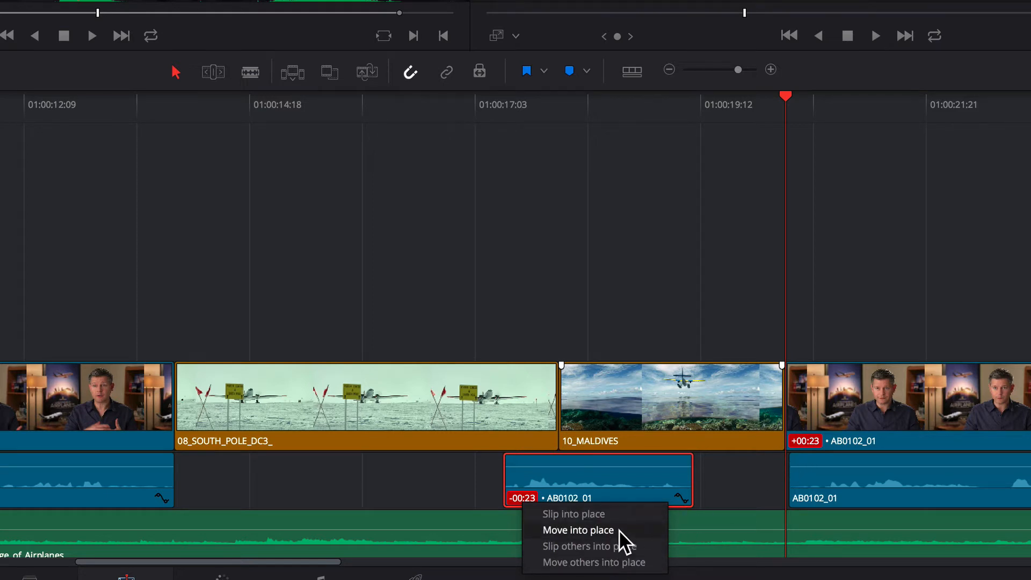
left_click(515, 498)
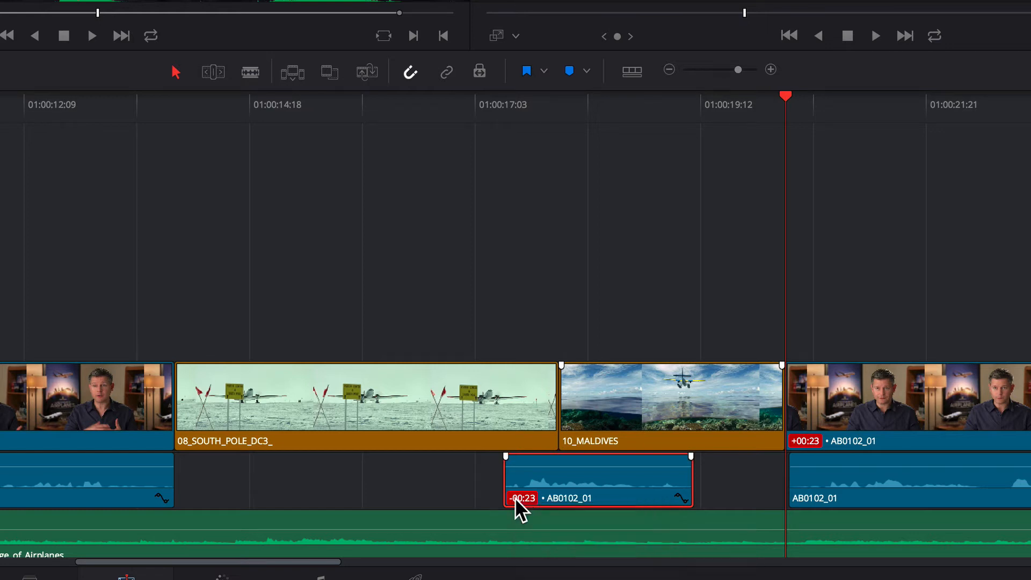
right_click(515, 498)
left_click(556, 283)
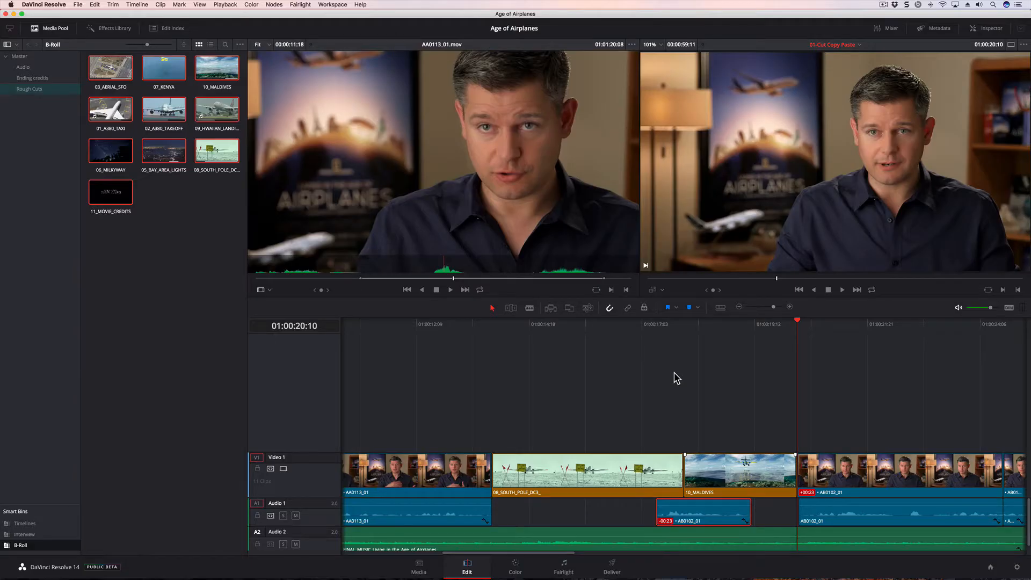
left_click(647, 323)
key("space")
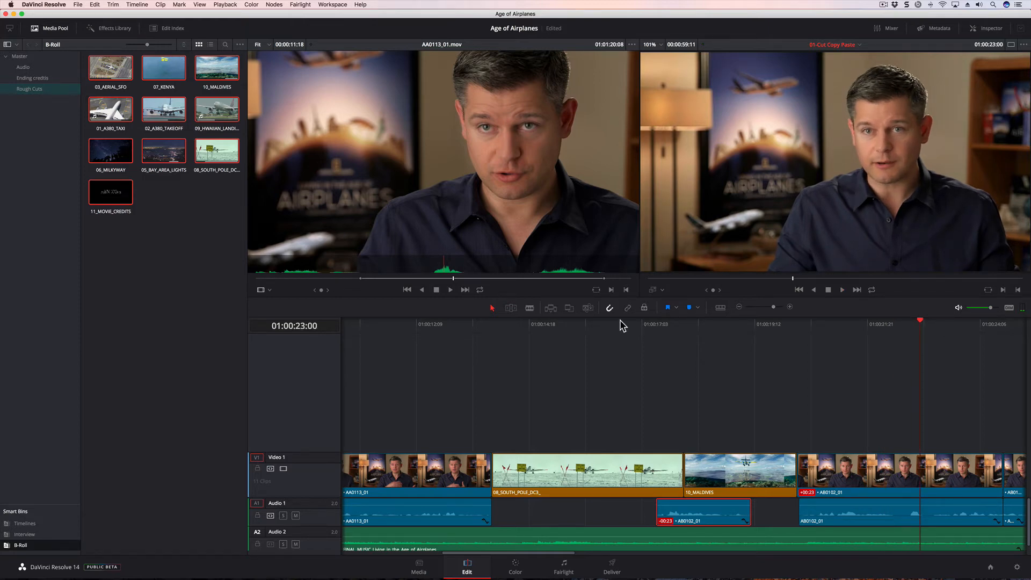
Turn linked selection back on and zoom the timeline to fit the whole edit.
left_click(627, 308)
left_click(200, 4)
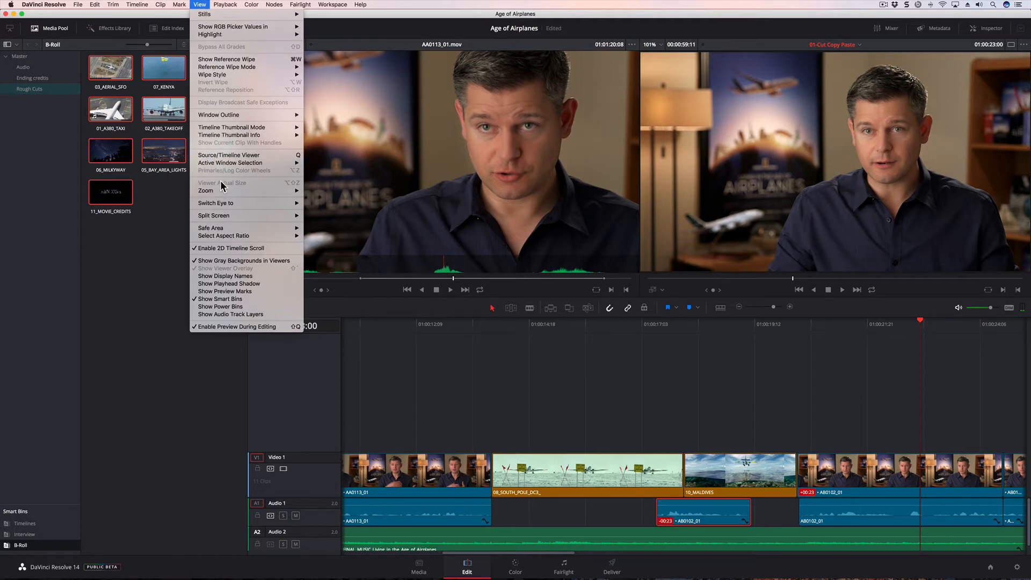
mouse_move(221, 191)
left_click(319, 192)
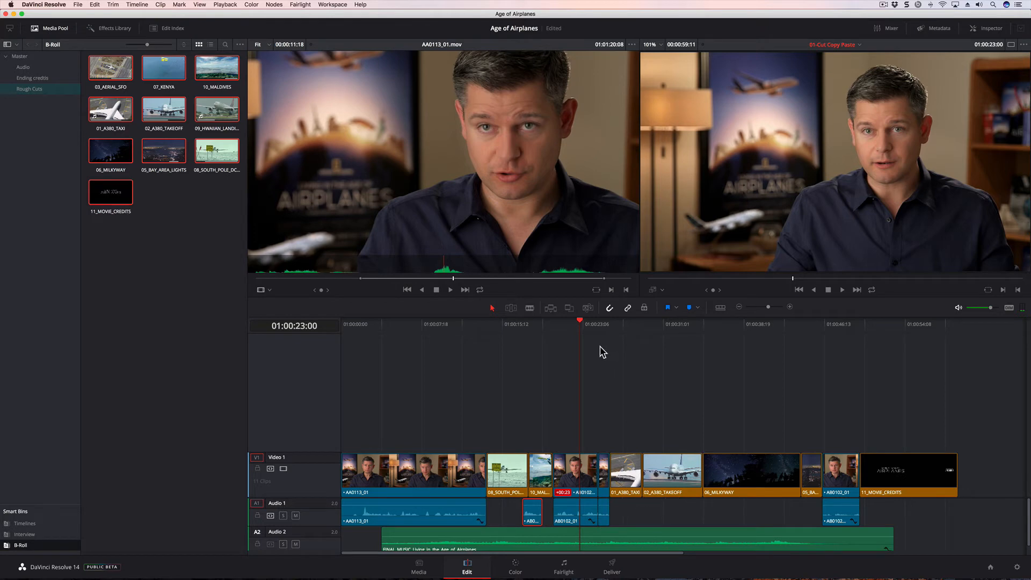
key("space")
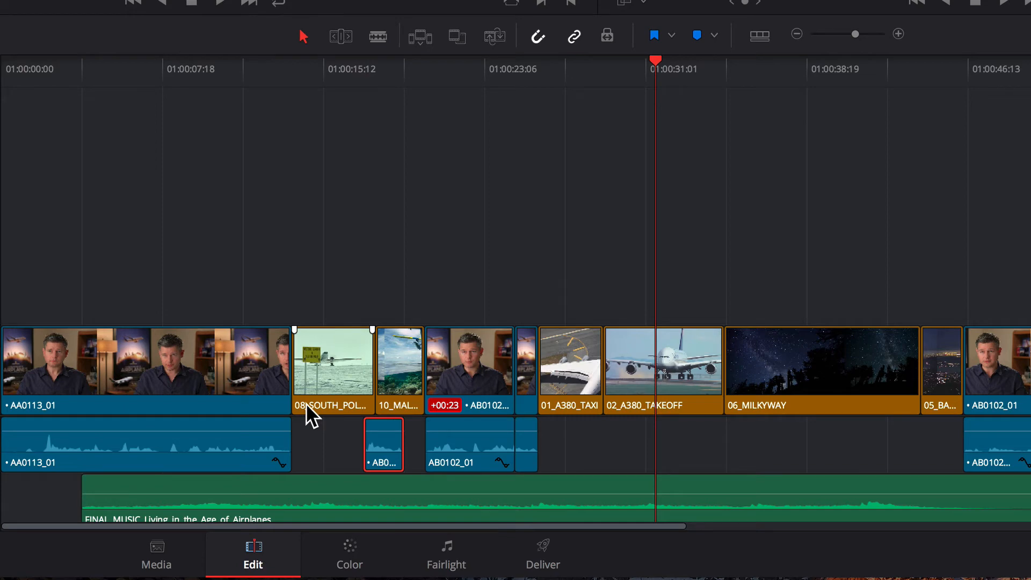
Select the 01_A380_TAXI and 02_A380_TAKEOFF clips together and ripple cut them from the timeline.
left_click_drag(572, 288, 663, 395)
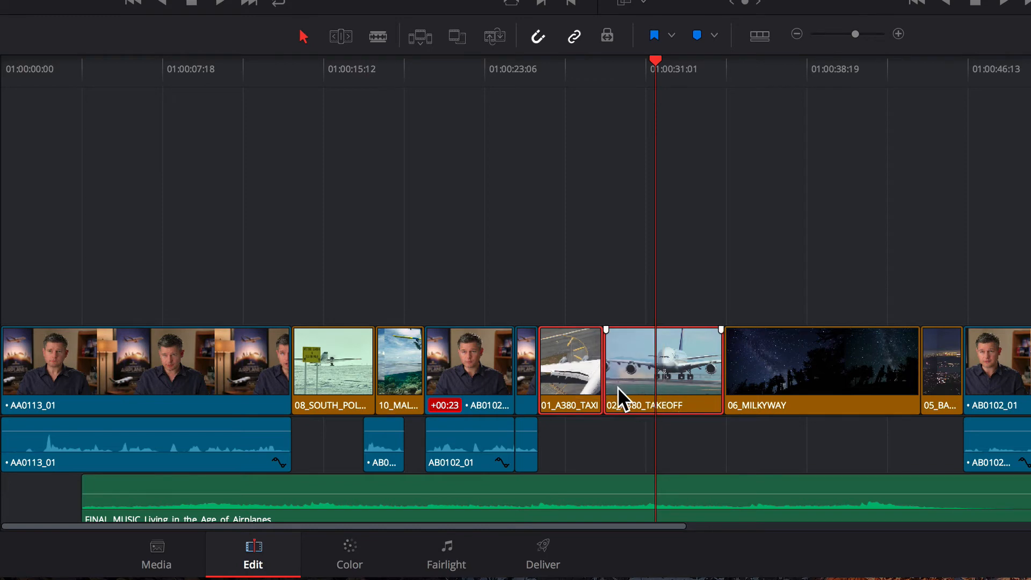
left_click(595, 437)
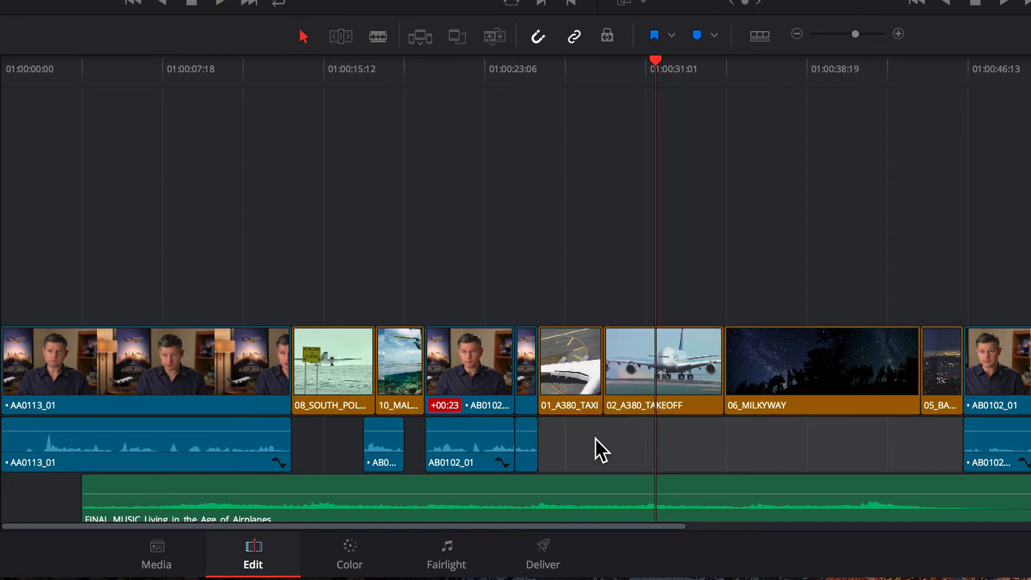
left_click(573, 362)
left_click(633, 359, "ctrl")
left_click_drag(549, 259, 641, 392)
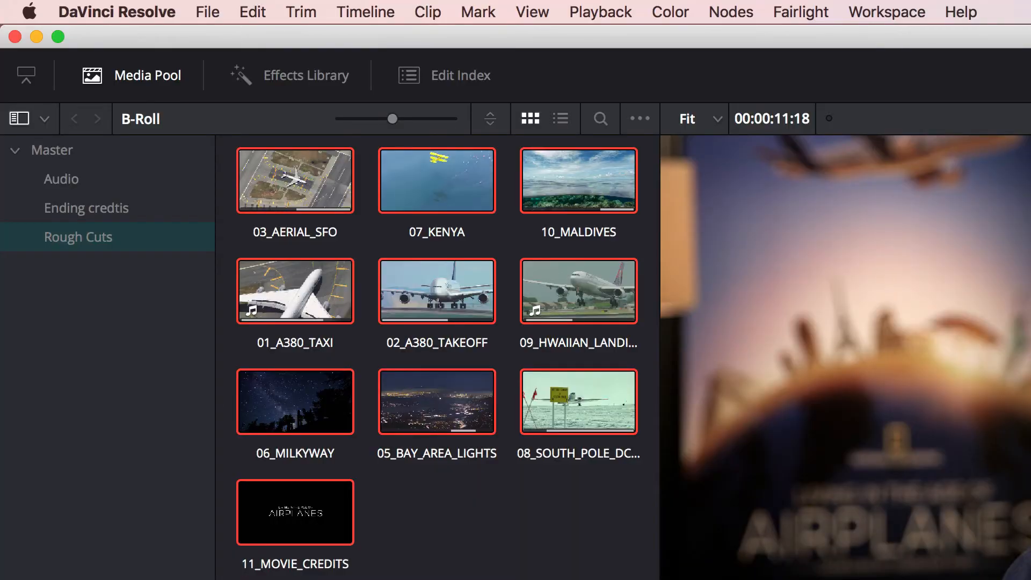
left_click(263, 12)
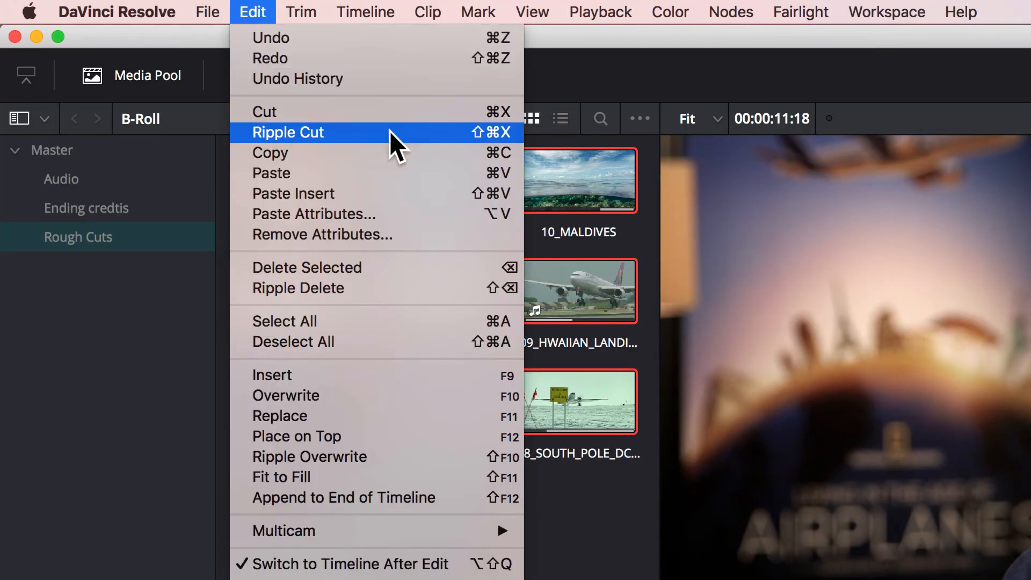
left_click(488, 135)
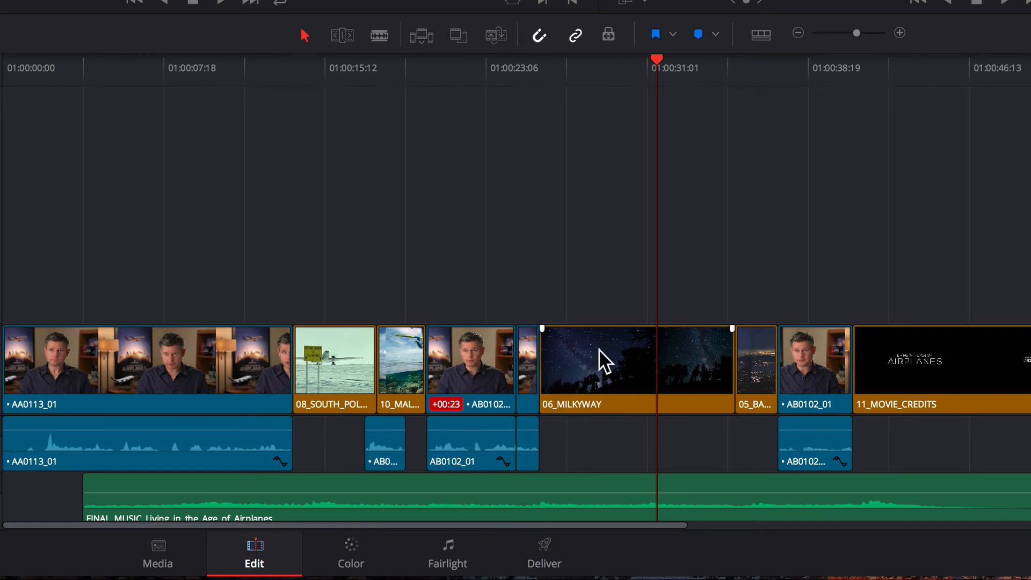
Paste insert the two cut A380 clips between the AA0113_01 interview and the 08_SOUTH_POLE_DC3_ clip.
left_click_drag(661, 73, 299, 98)
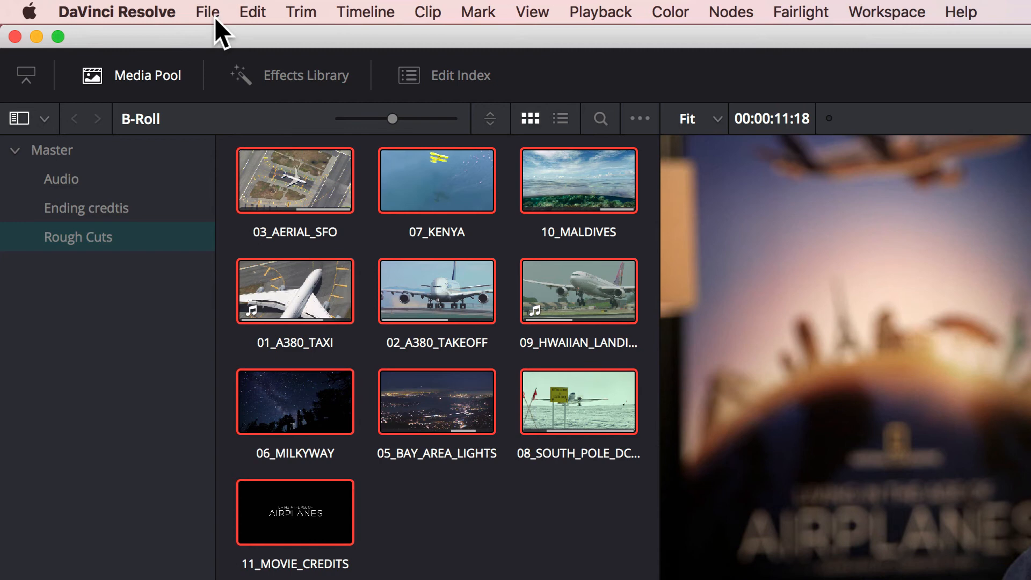
left_click(214, 14)
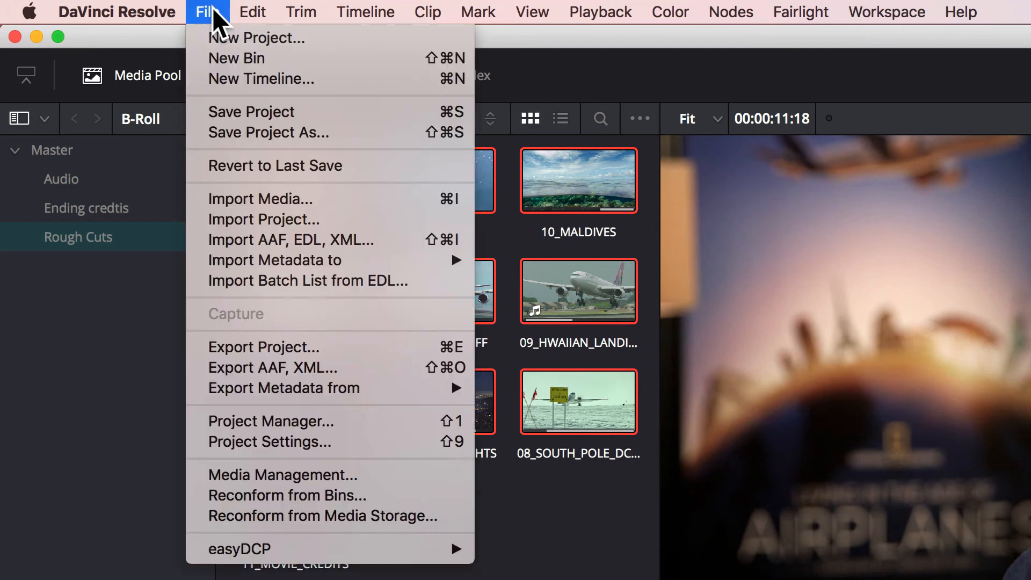
mouse_move(250, 12)
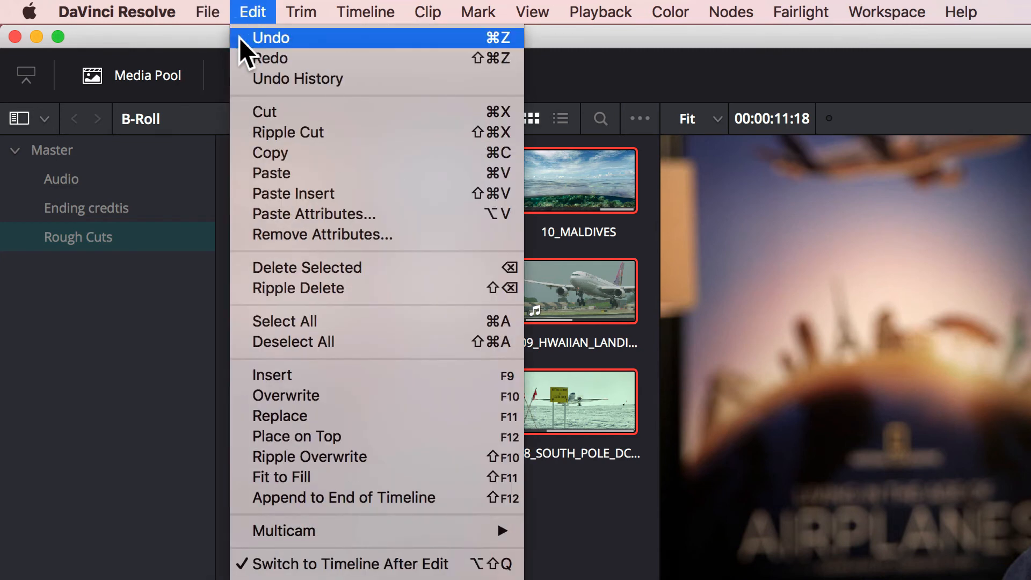
left_click(362, 192)
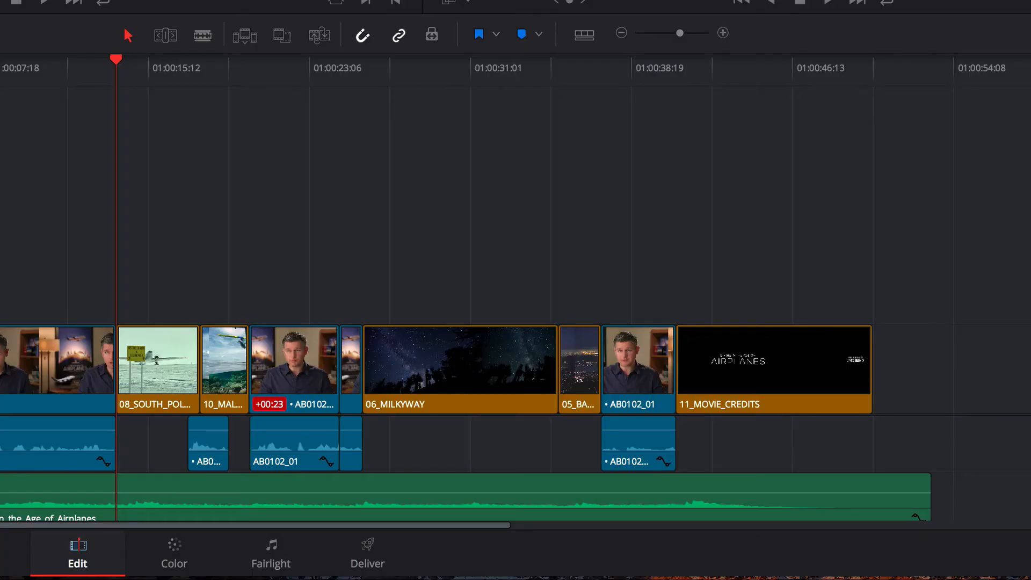
key("ctrl+shift+v")
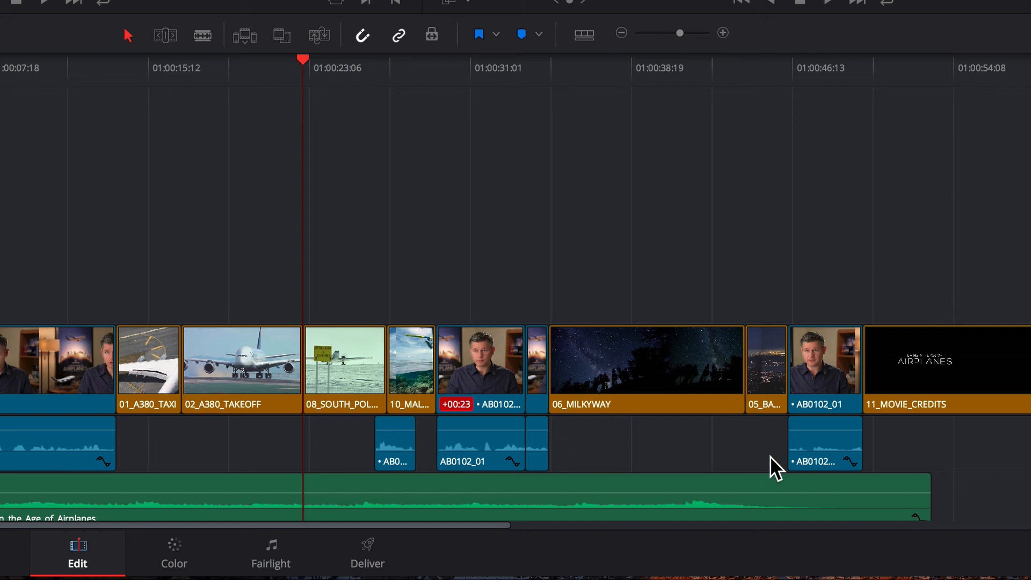
Play the end of the timeline from 06_MILKYWAY through 05_BAY_AREA_LIGHTS and the last AB0102_01 interview clip.
left_click(739, 68)
key("space")
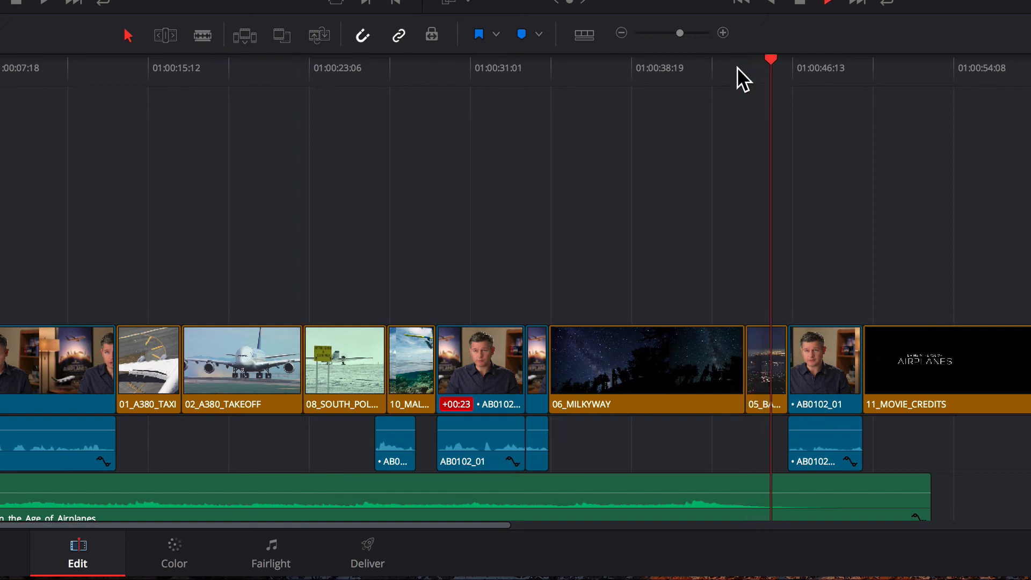
key("space")
key("space")
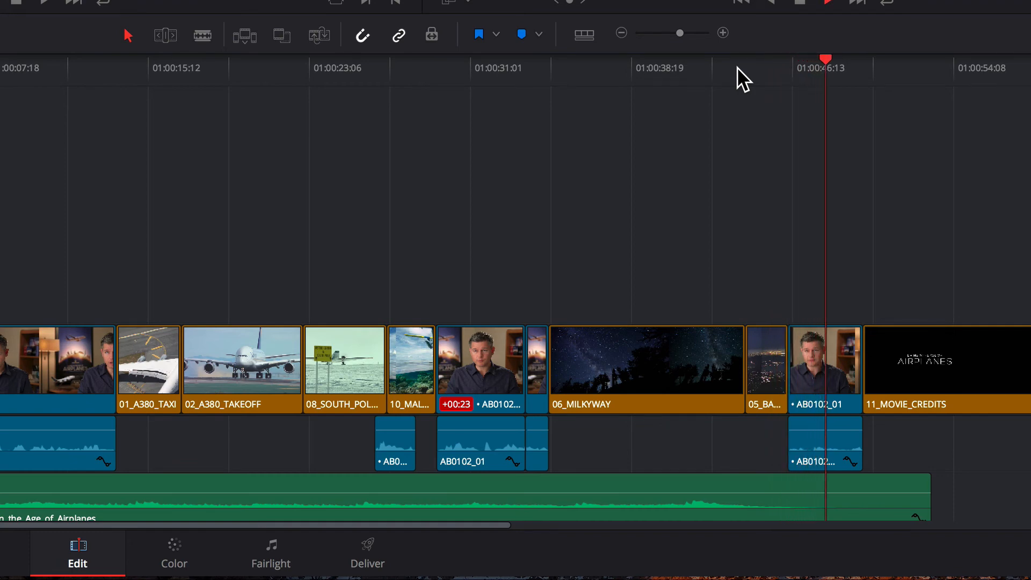
key("space")
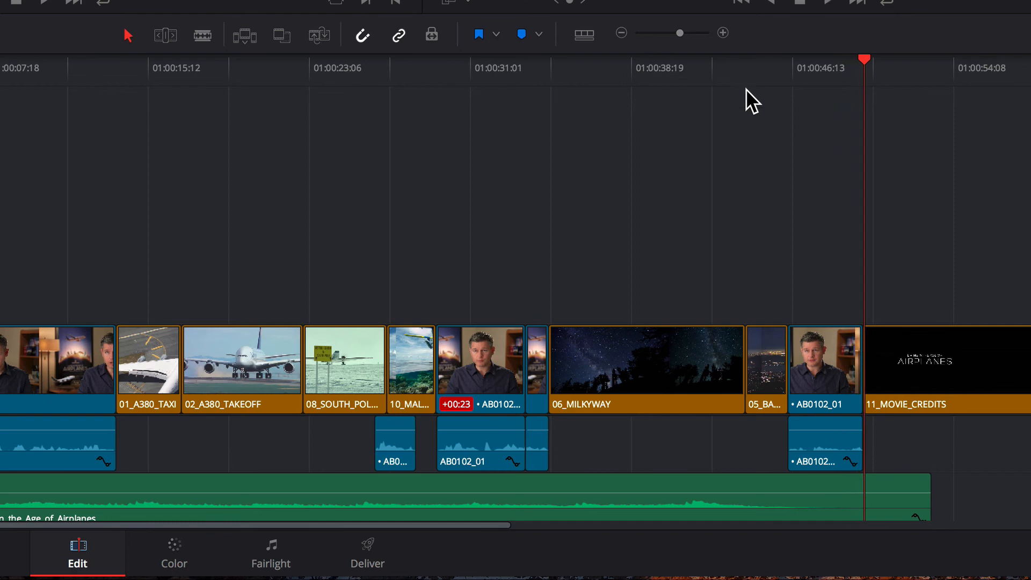
Swap 05_BAY_AREA_LIGHTS with the last AB0102_01 interview clip so it sits before 11_MOVIE_CREDITS, and play the new order.
left_click(772, 358)
left_click_drag(772, 357, 824, 364)
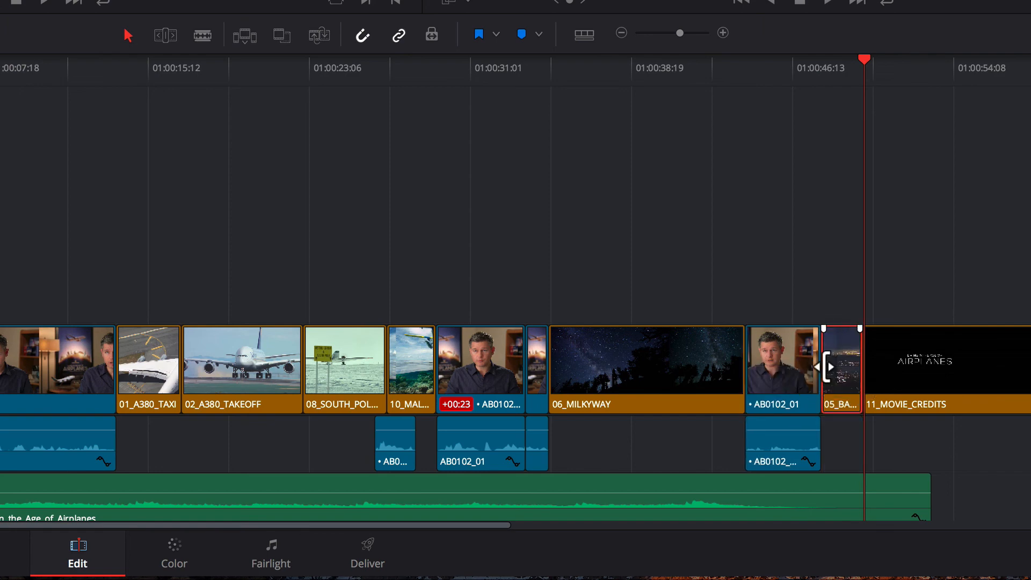
left_click(749, 68)
key("space")
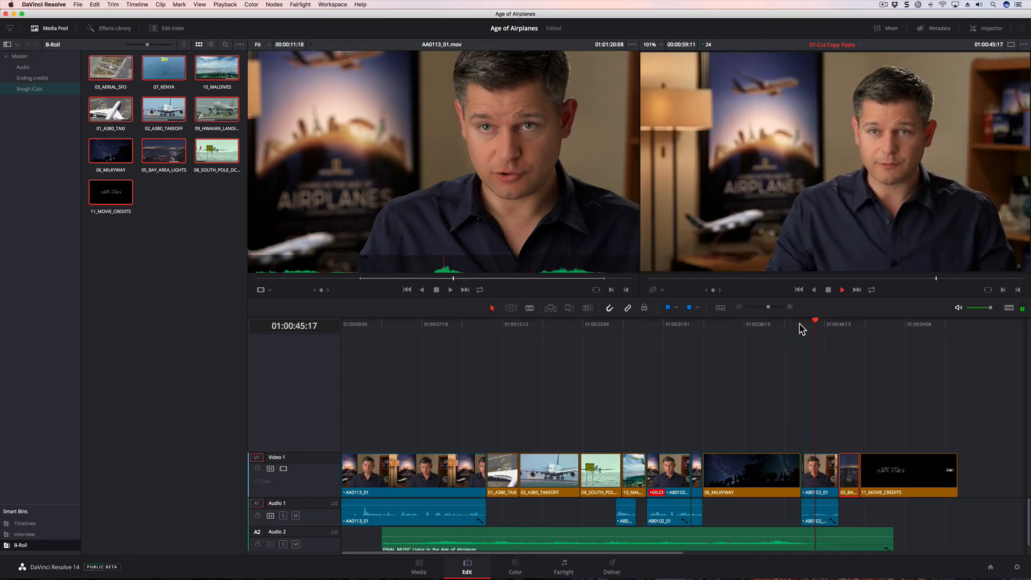